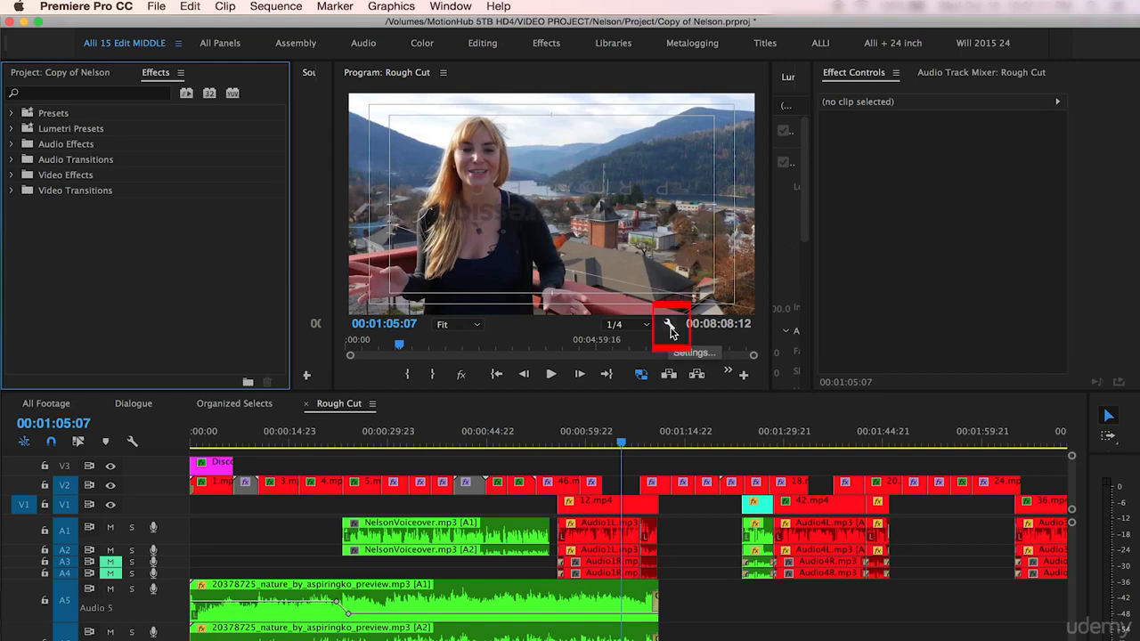
- Create legacy title 'Title 01' at 1920×1080, 23.976 fps from the File > New menu
left_click(669, 329)
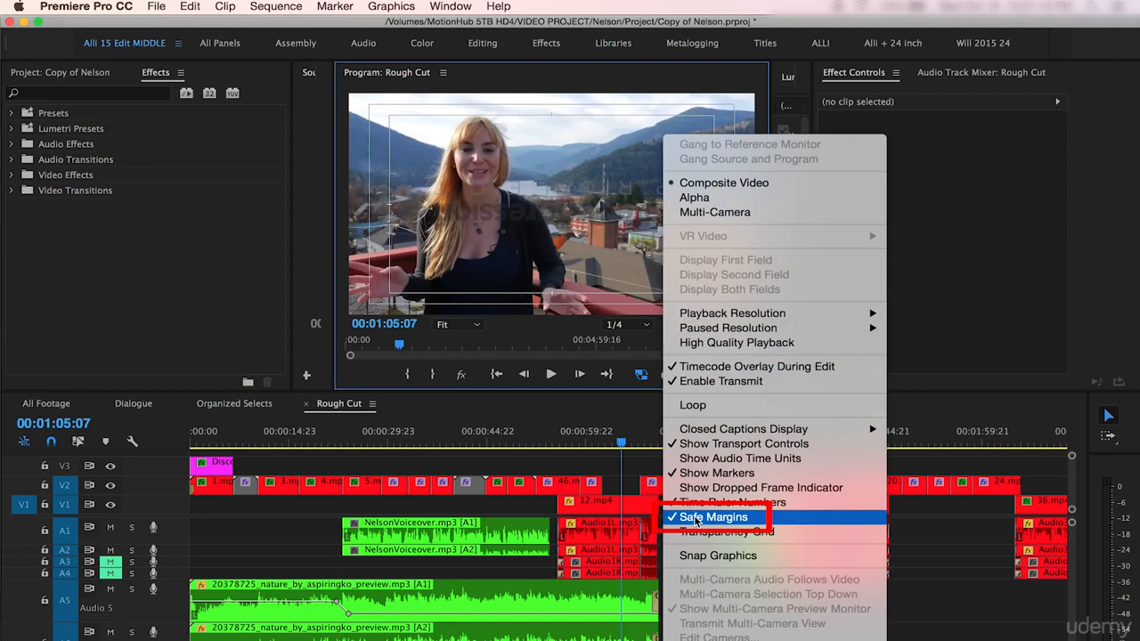
left_click(594, 404)
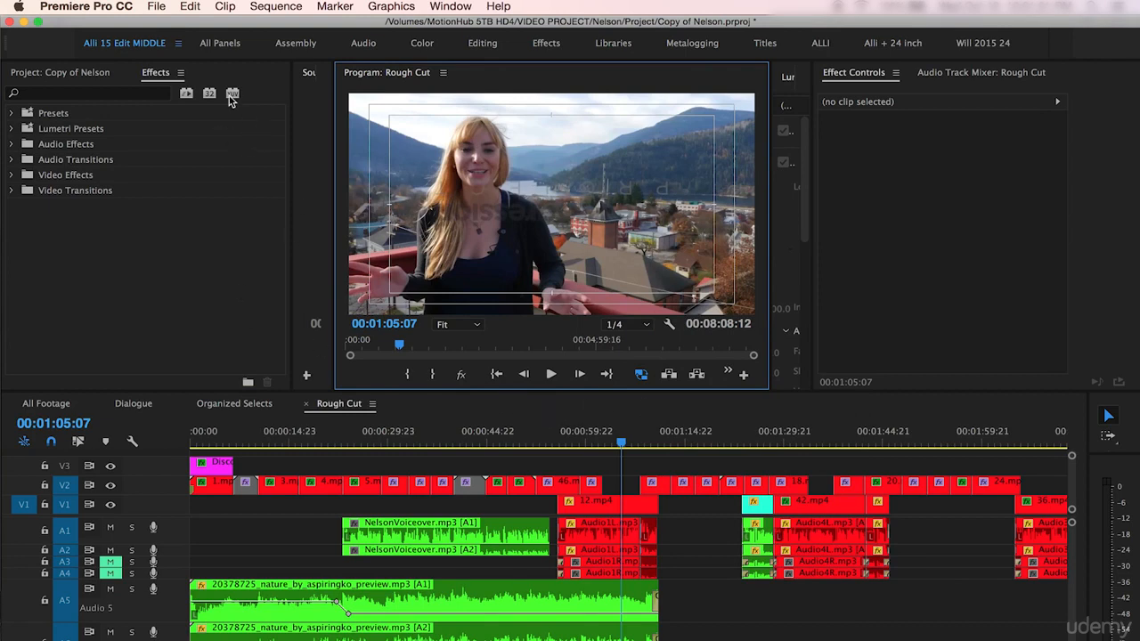
left_click(156, 6)
mouse_move(170, 26)
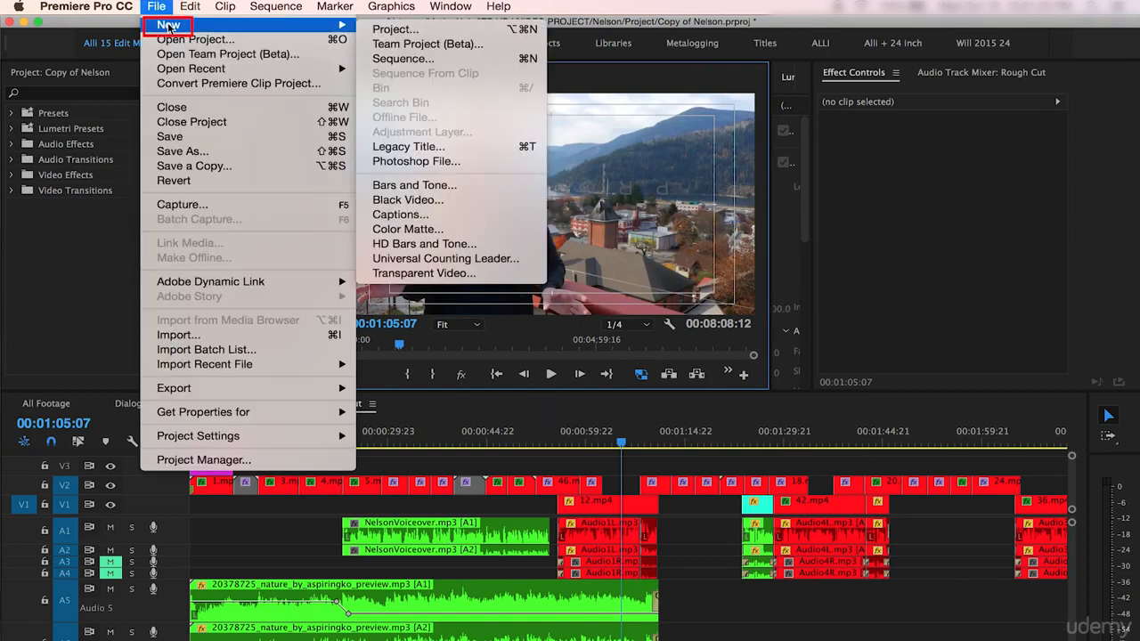
left_click(427, 147)
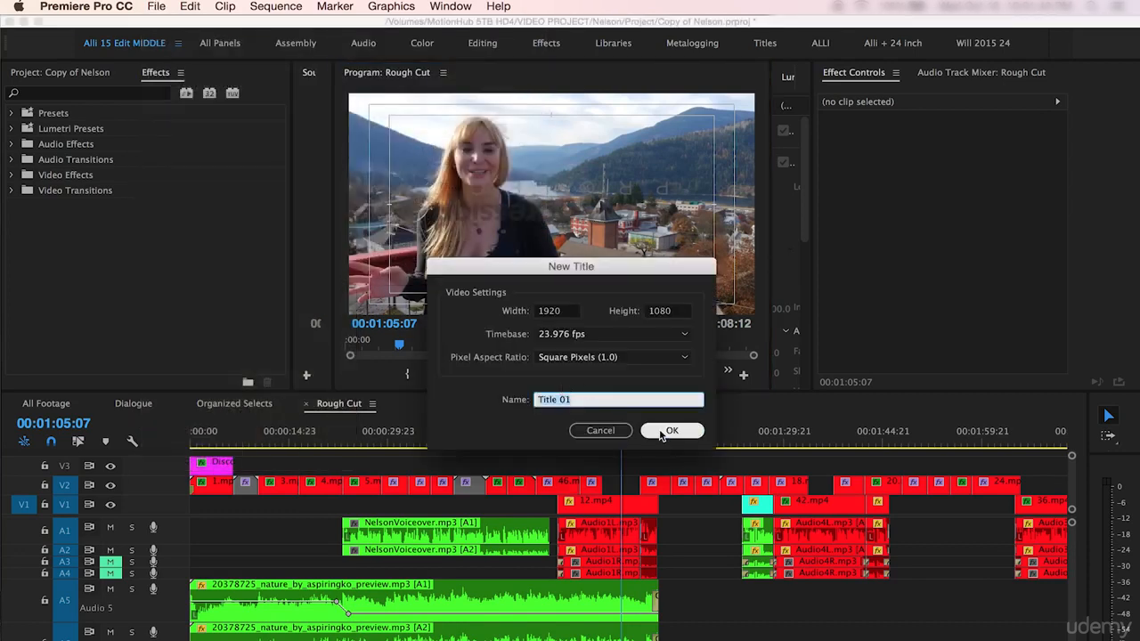
left_click(669, 431)
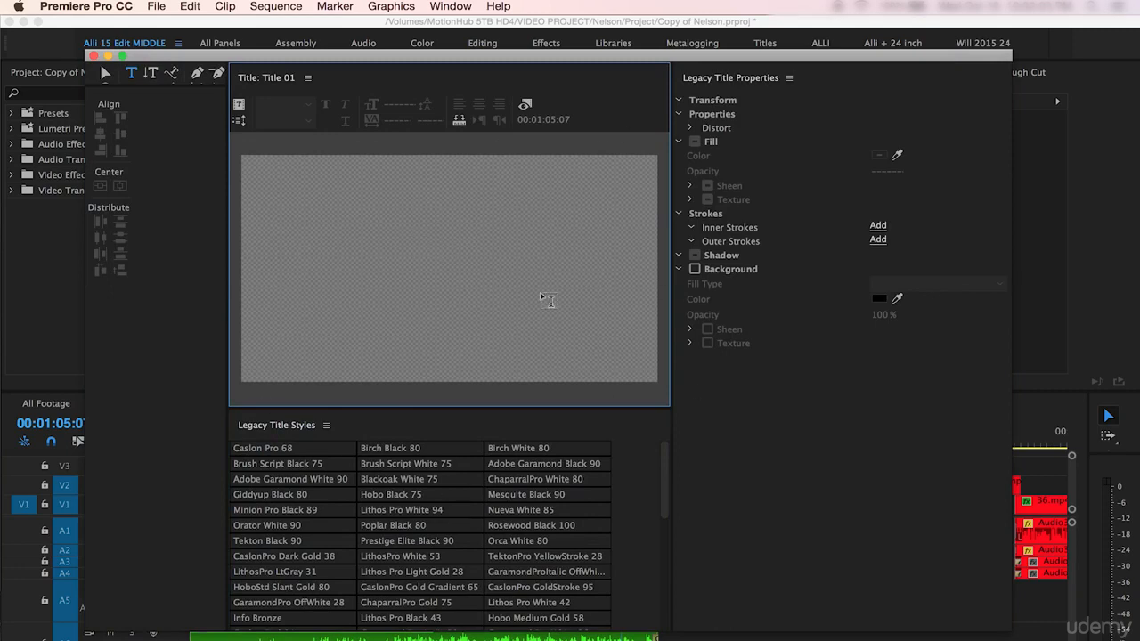
- Show the background video and type the presenter's name in the canvas's lower area
left_click(525, 106)
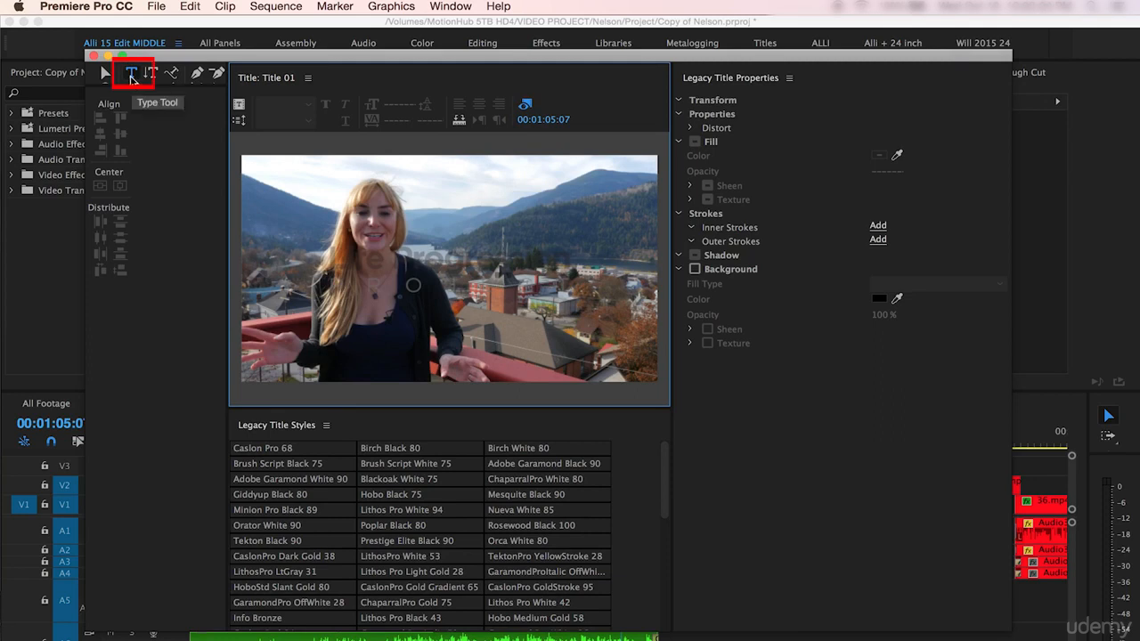
left_click(513, 341)
type("Alli Saund")
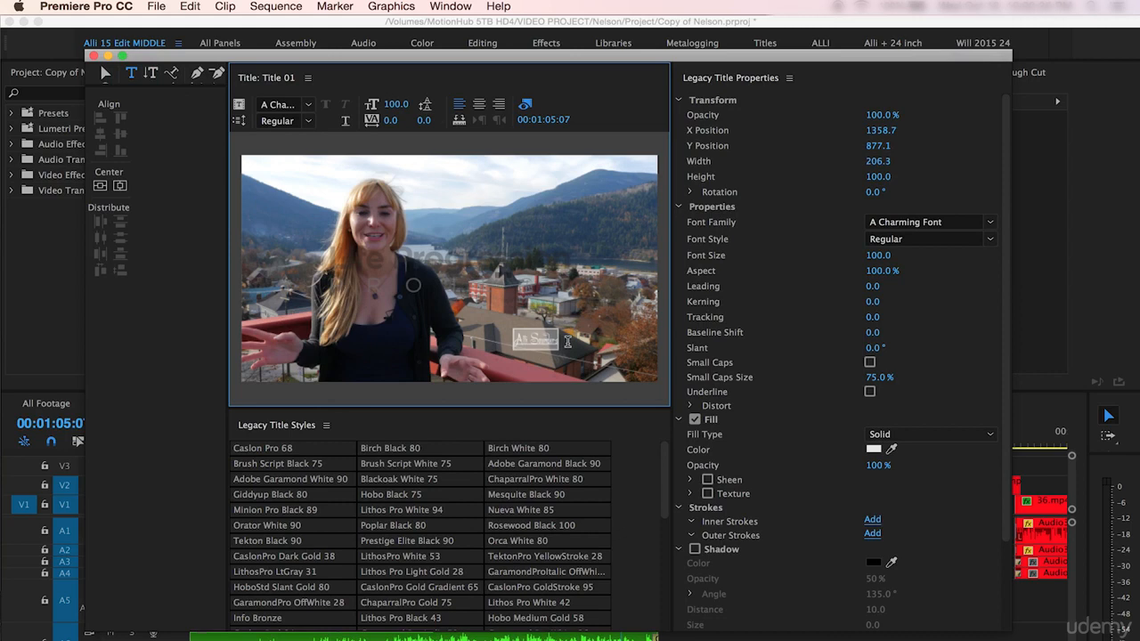
- Set the name text's font to Helvetica with the Bold style
left_click(929, 223)
type("Helvetica")
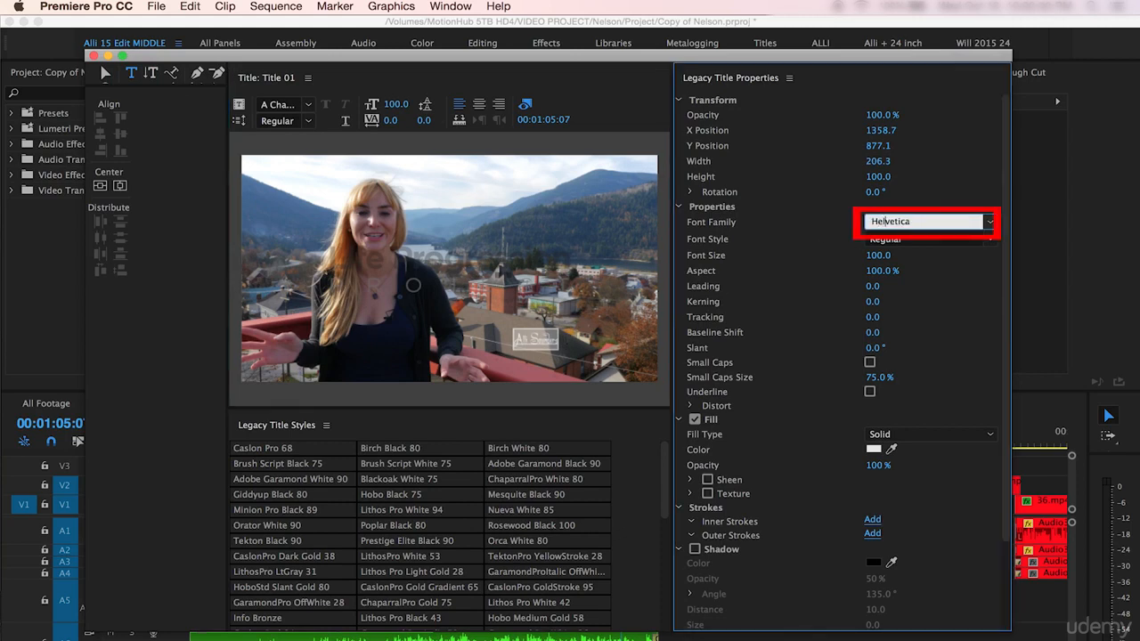
key("Return")
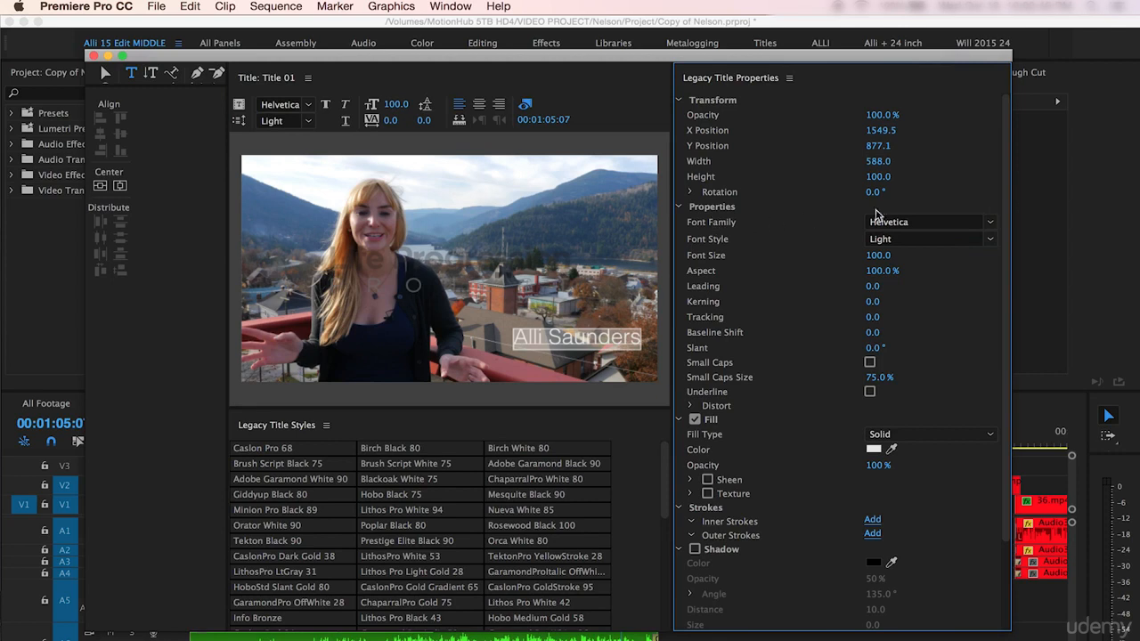
left_click(914, 222)
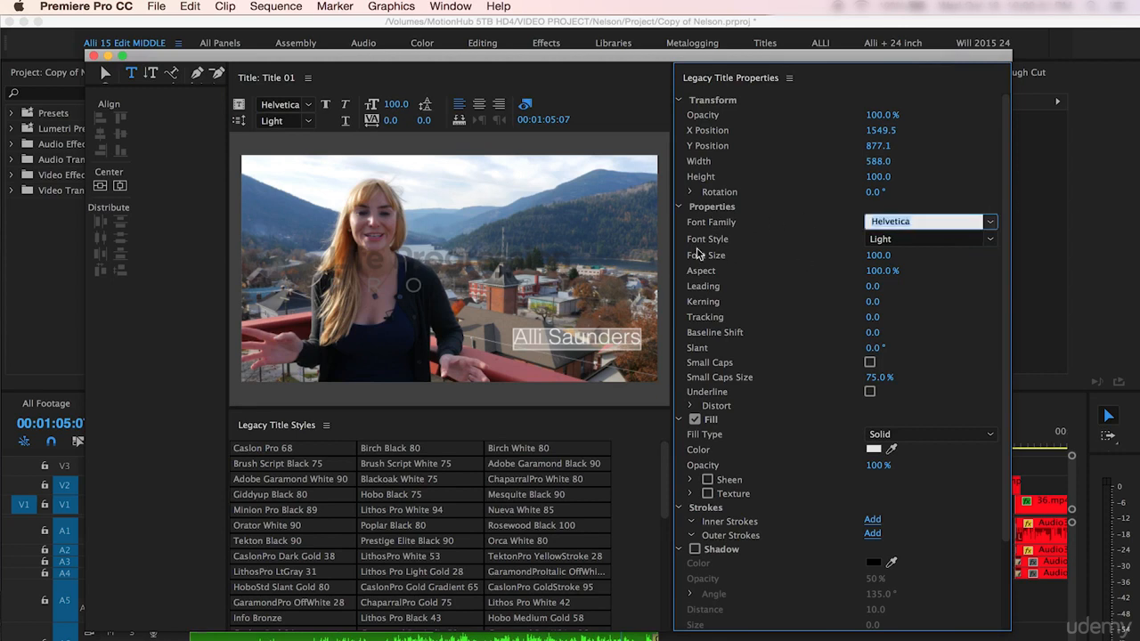
left_click(984, 238)
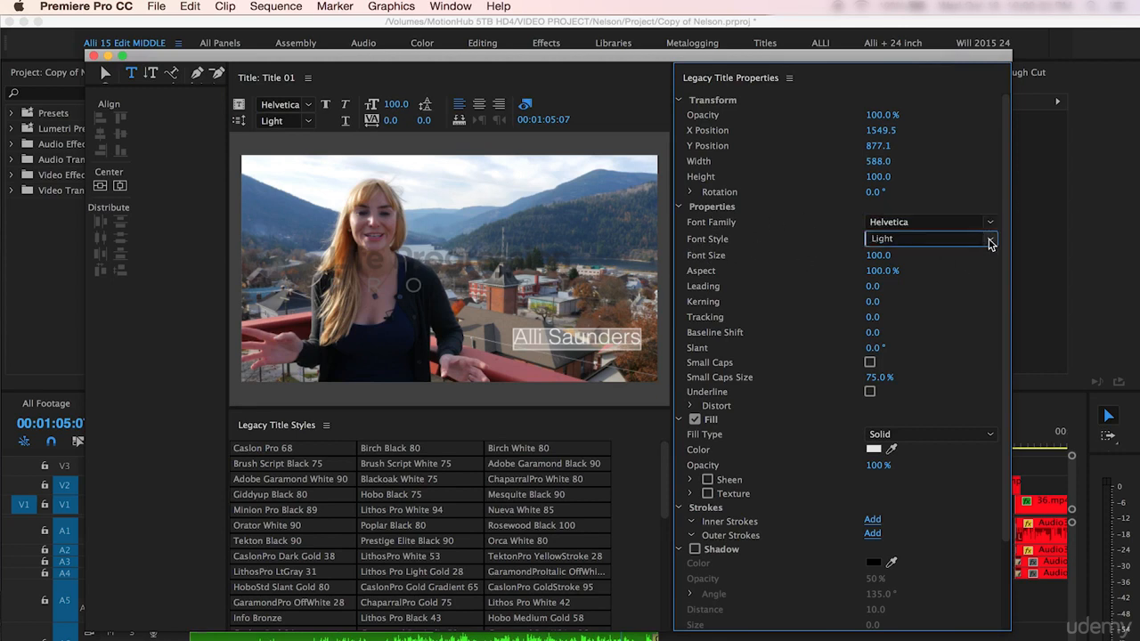
left_click(988, 239)
left_click(906, 262)
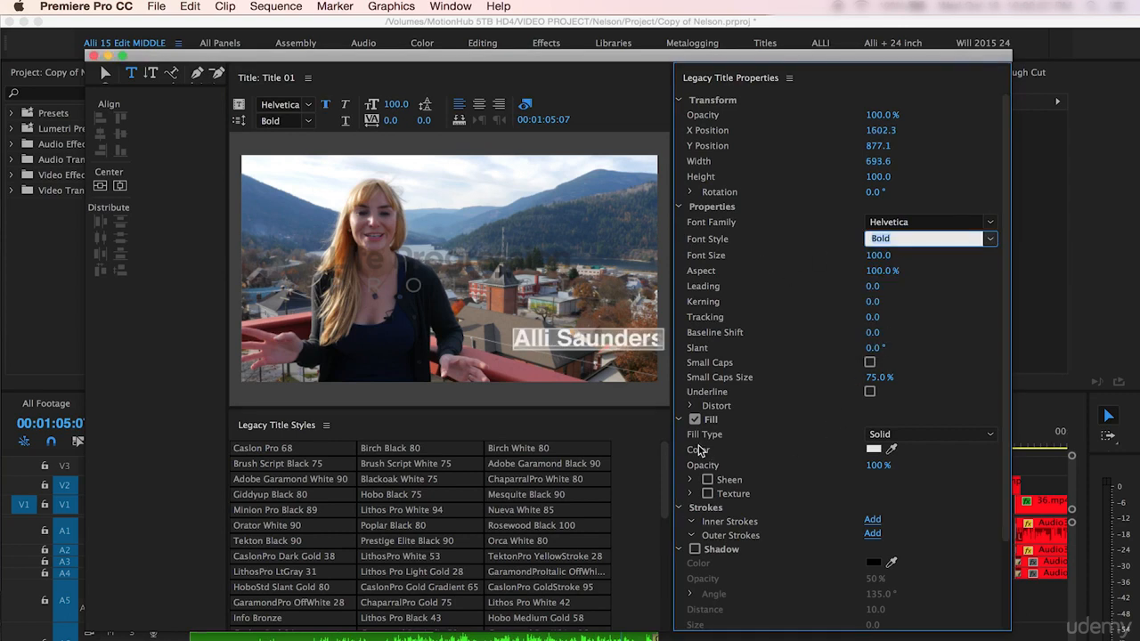
- Change the text's fill colour to pure white (FFFFFF)
left_click(873, 449)
left_click_drag(402, 342, 372, 378)
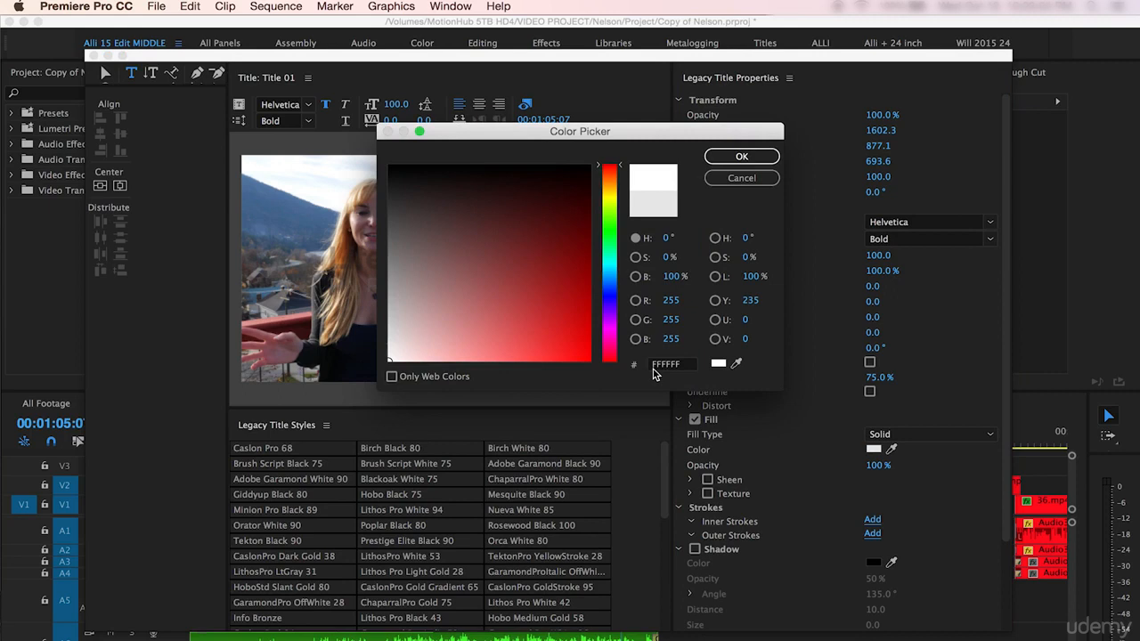
left_click(738, 157)
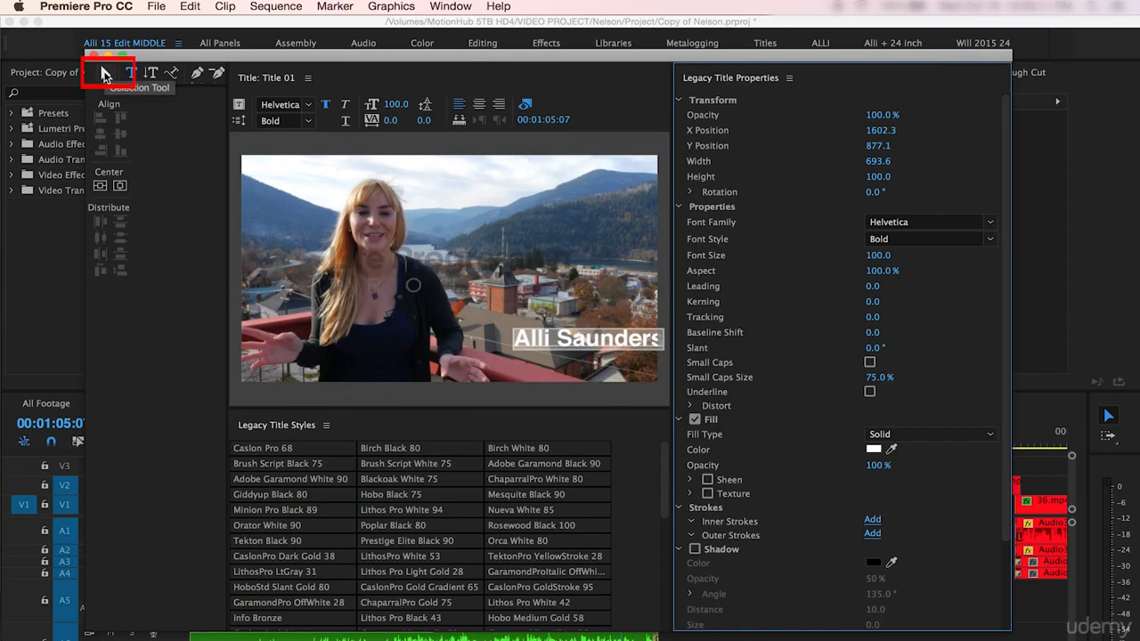
- Move the name text slightly left and up in the frame
left_click(103, 75)
left_click(523, 338)
left_click_drag(523, 342, 499, 335)
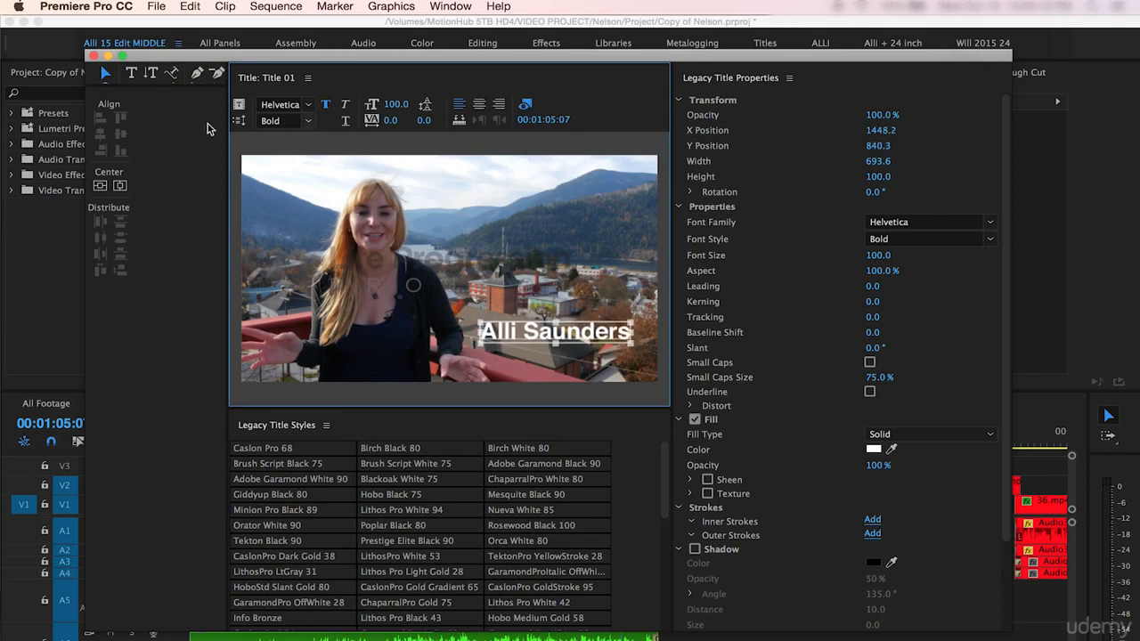
- Select all of the name text and widen its kerning to 7.0
left_click(131, 73)
left_click(629, 333)
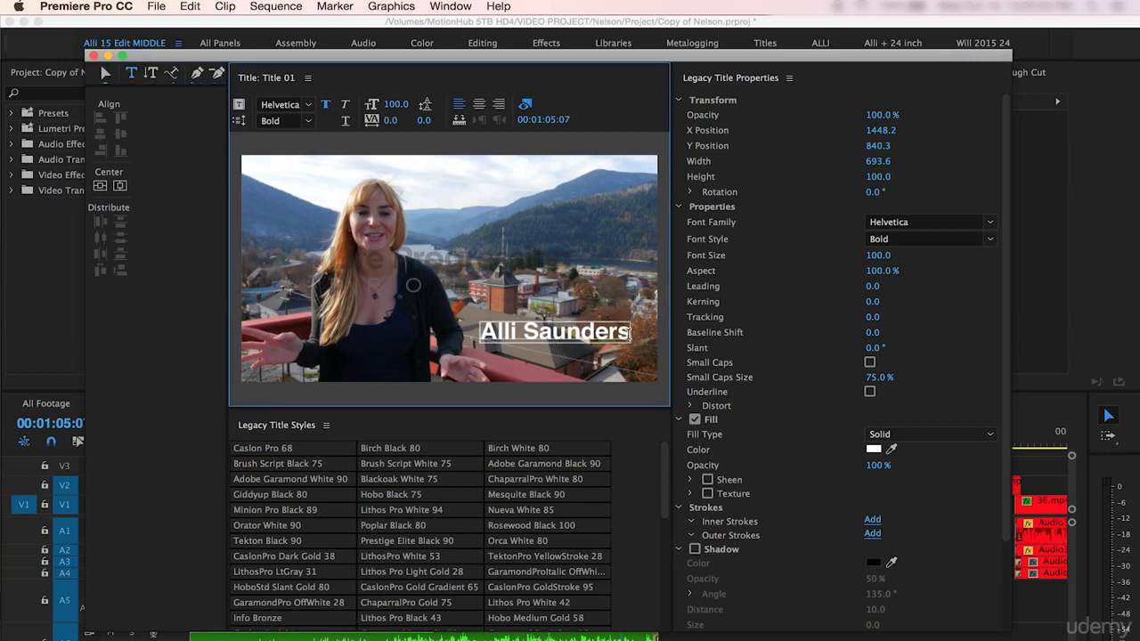
left_click_drag(629, 333, 475, 334)
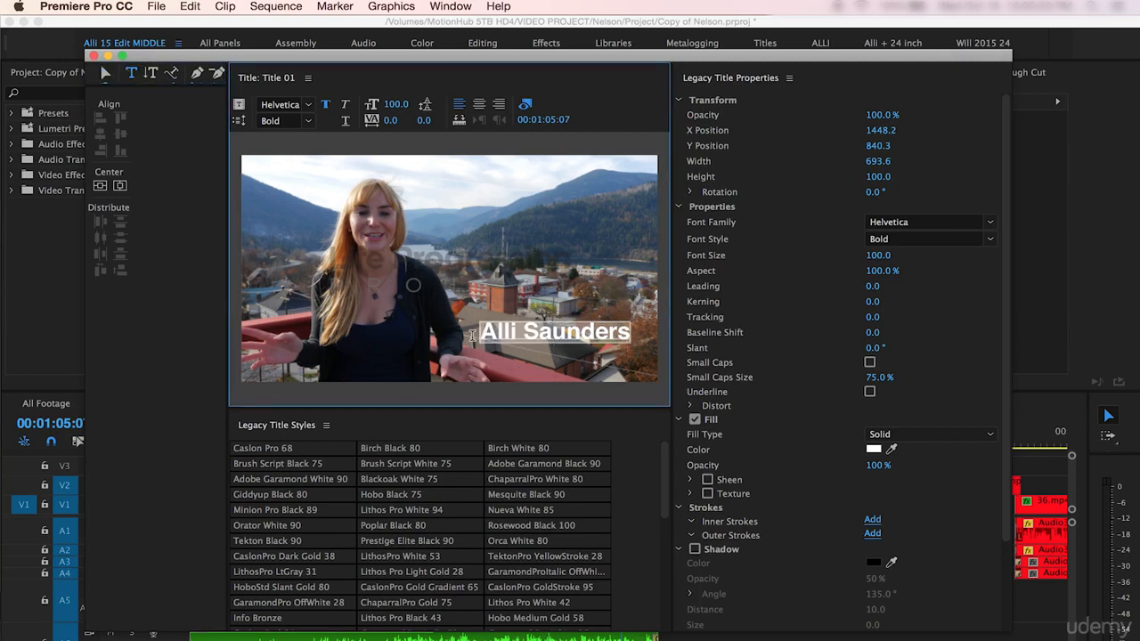
left_click(796, 285)
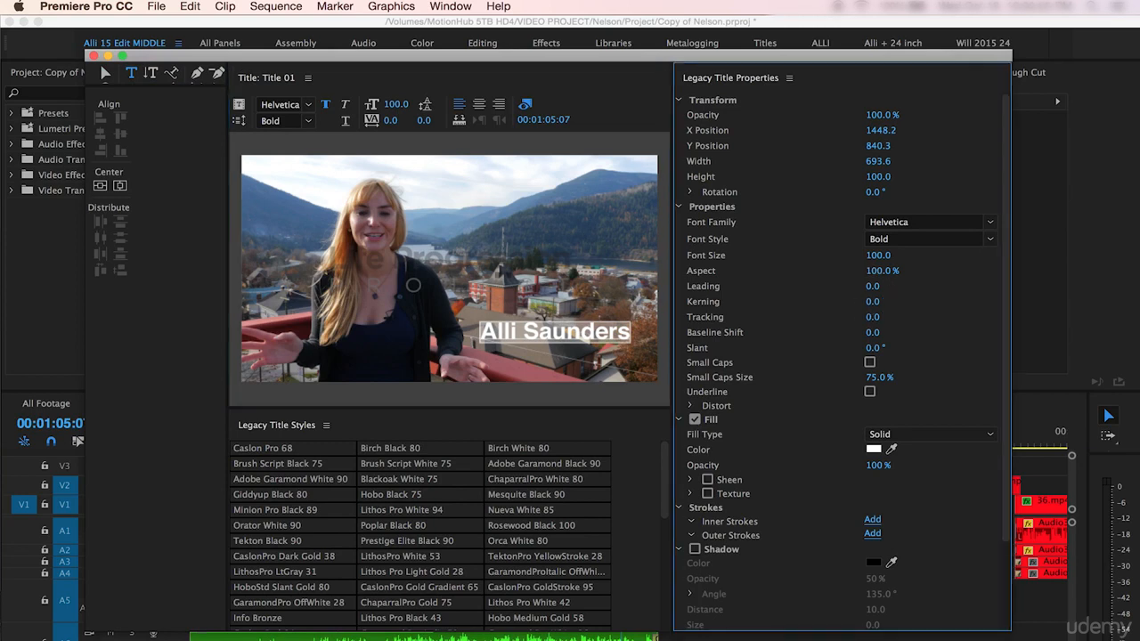
mouse_move(873, 301)
left_mouse_down()
mouse_move(941, 301)
mouse_move(846, 301)
mouse_move(878, 301)
left_mouse_up()
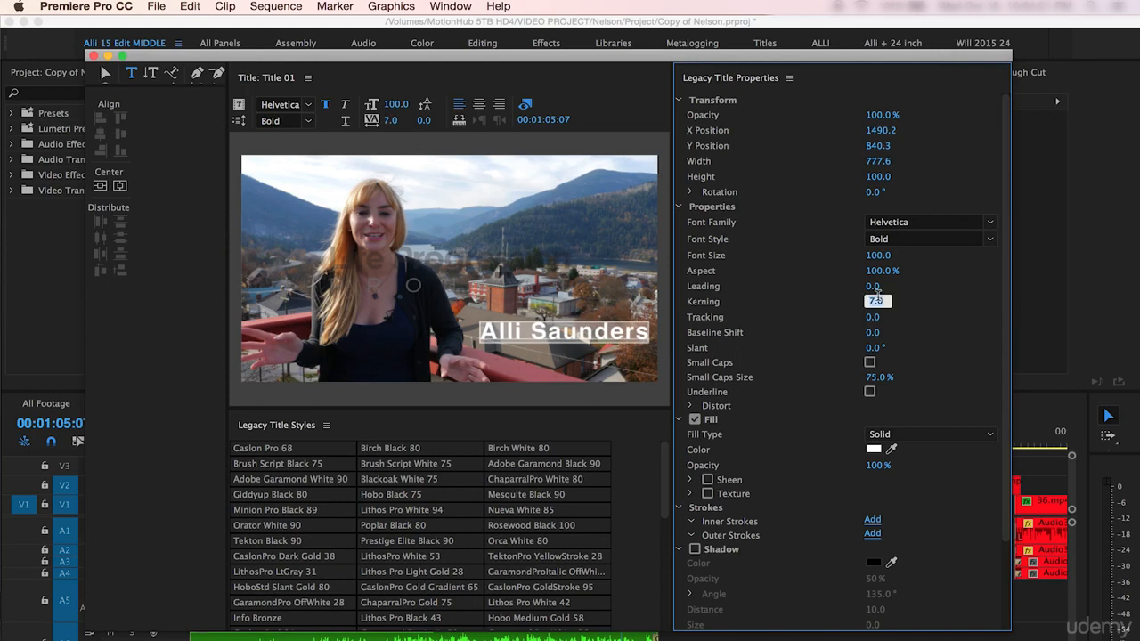
key("Return")
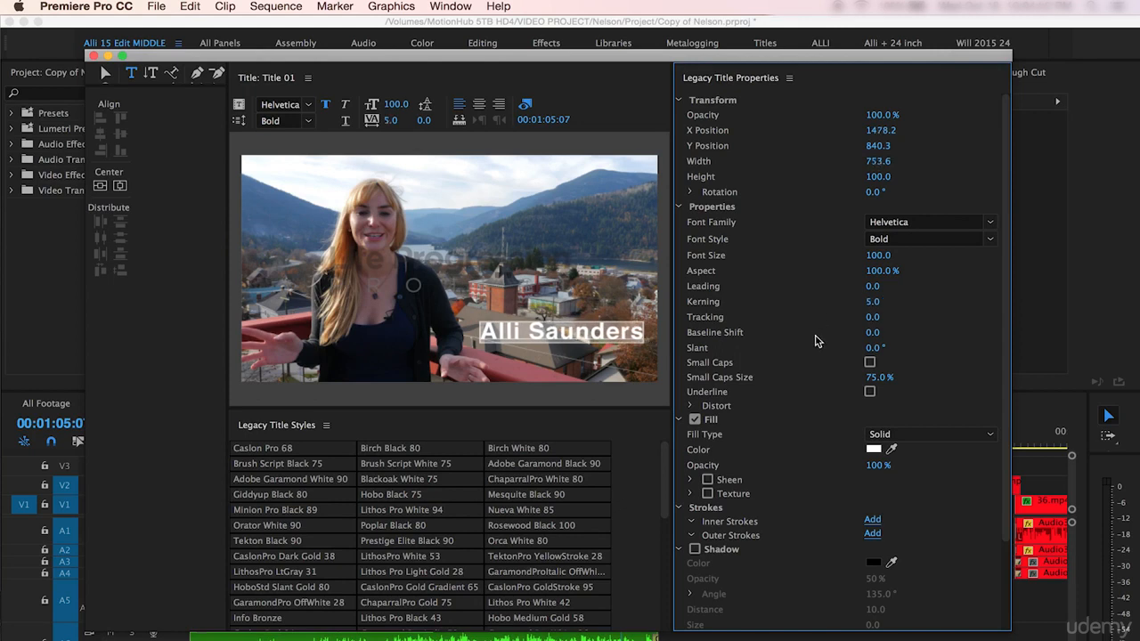
left_click_drag(891, 347, 881, 348)
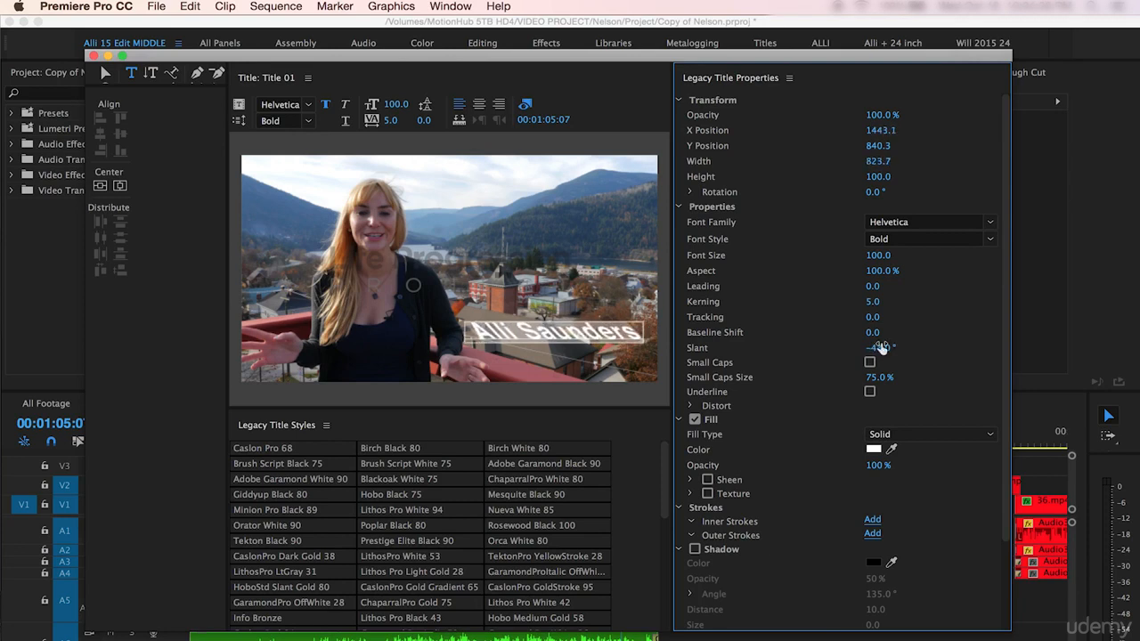
key("super+z")
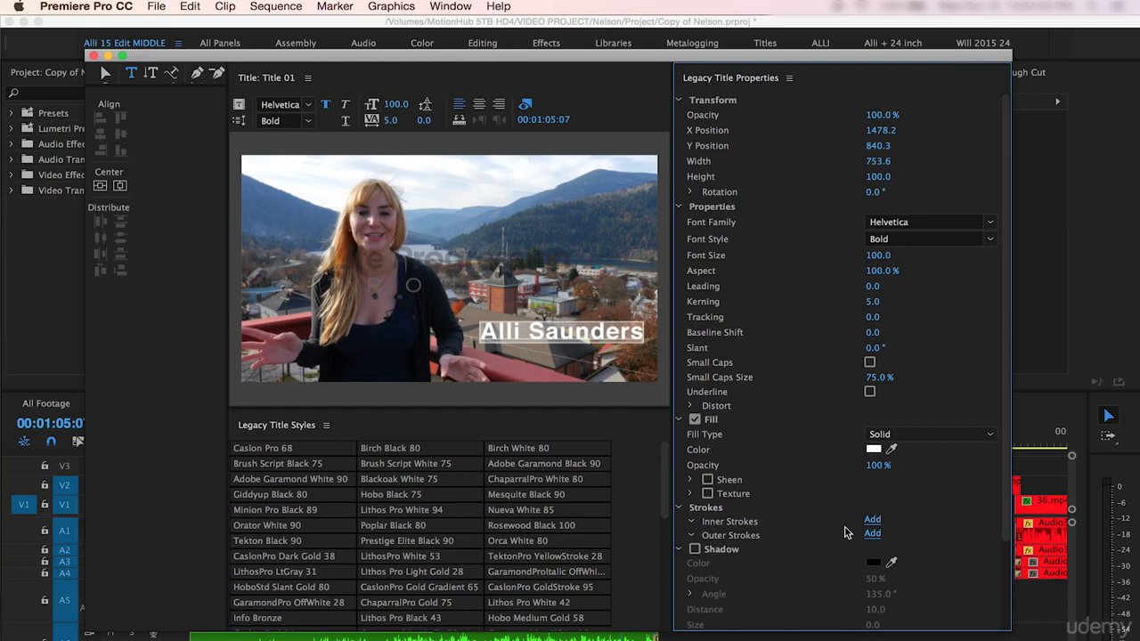
- Try a drop shadow at 100% opacity and distance 5, then switch the shadow off
left_click(695, 550)
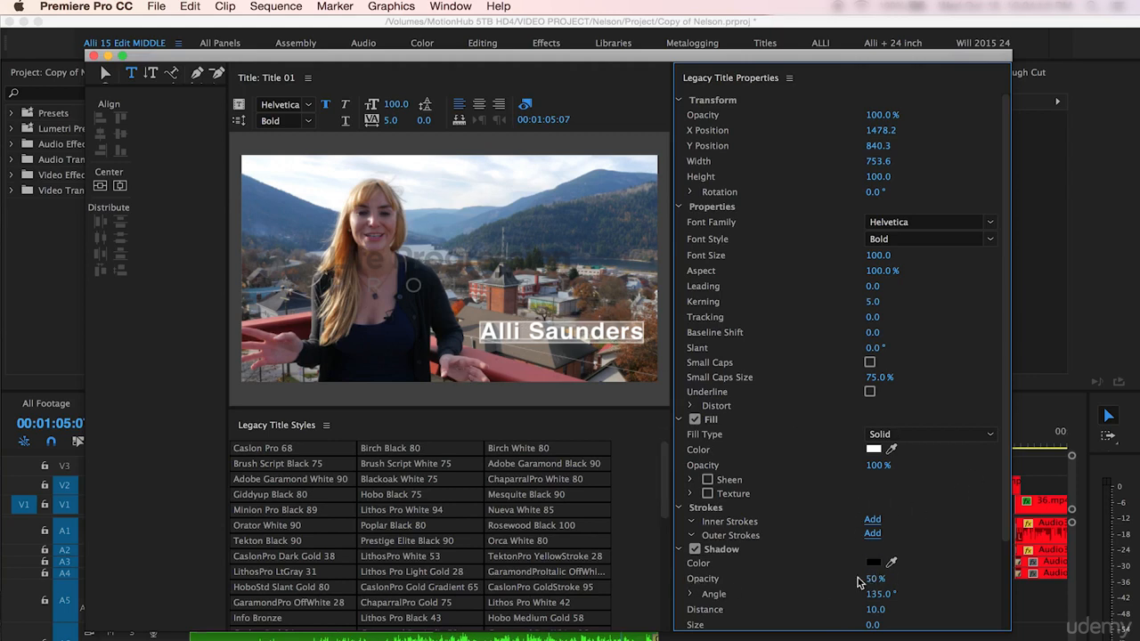
mouse_move(878, 578)
left_mouse_down()
mouse_move(891, 578)
mouse_move(879, 575)
left_mouse_up()
scroll(810, 516, "down", 2)
left_click_drag(876, 570, 867, 571)
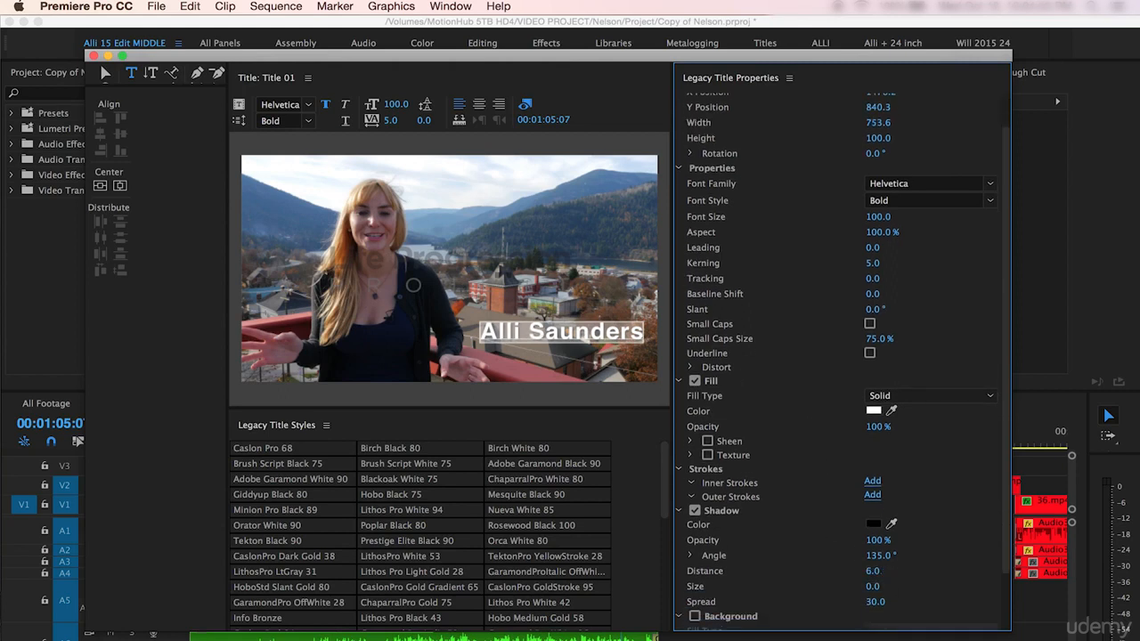
mouse_move(876, 571)
left_mouse_down()
mouse_move(944, 571)
mouse_move(875, 571)
left_mouse_up()
left_click(876, 570)
type("5")
key("Return")
left_click(696, 511)
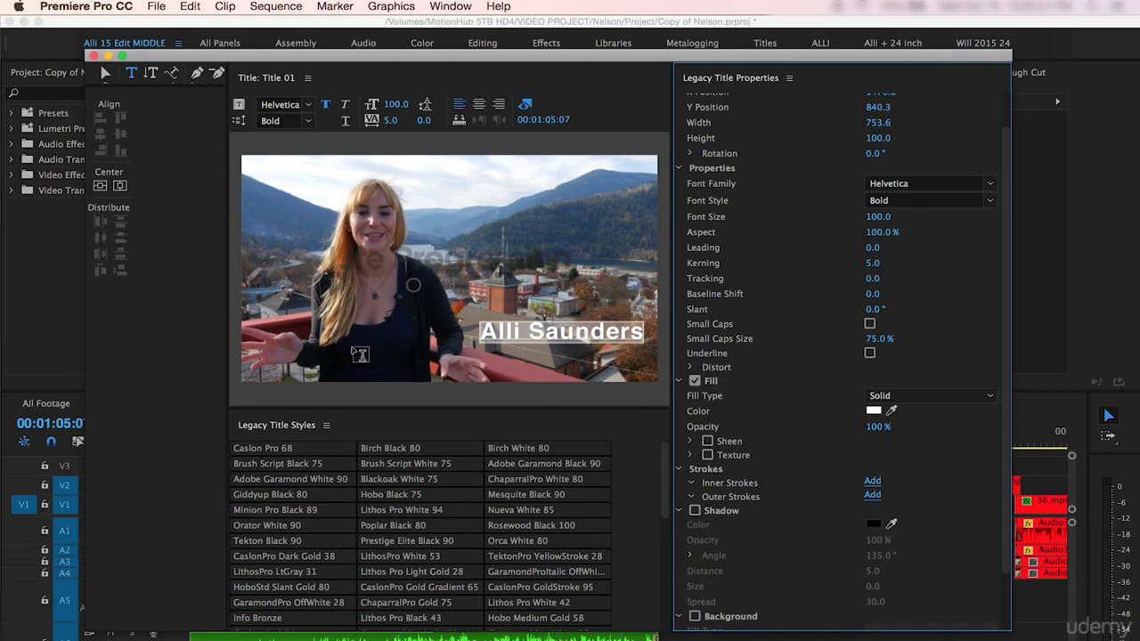
- Close the titler and place Title 01 on V3 above the interview clip
left_click(93, 56)
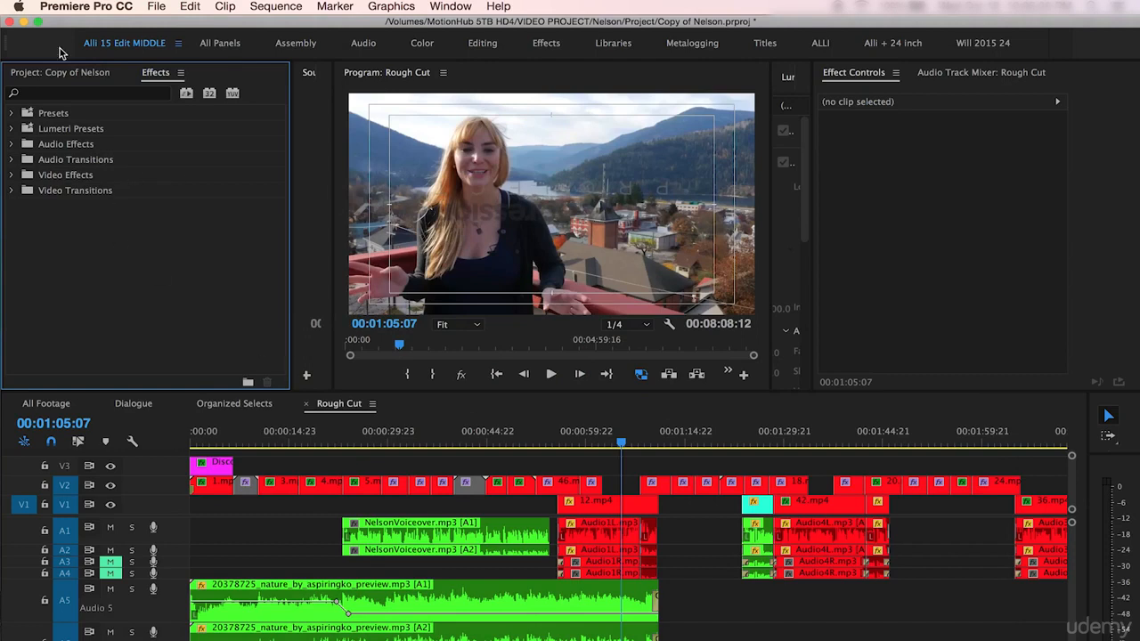
left_click(54, 74)
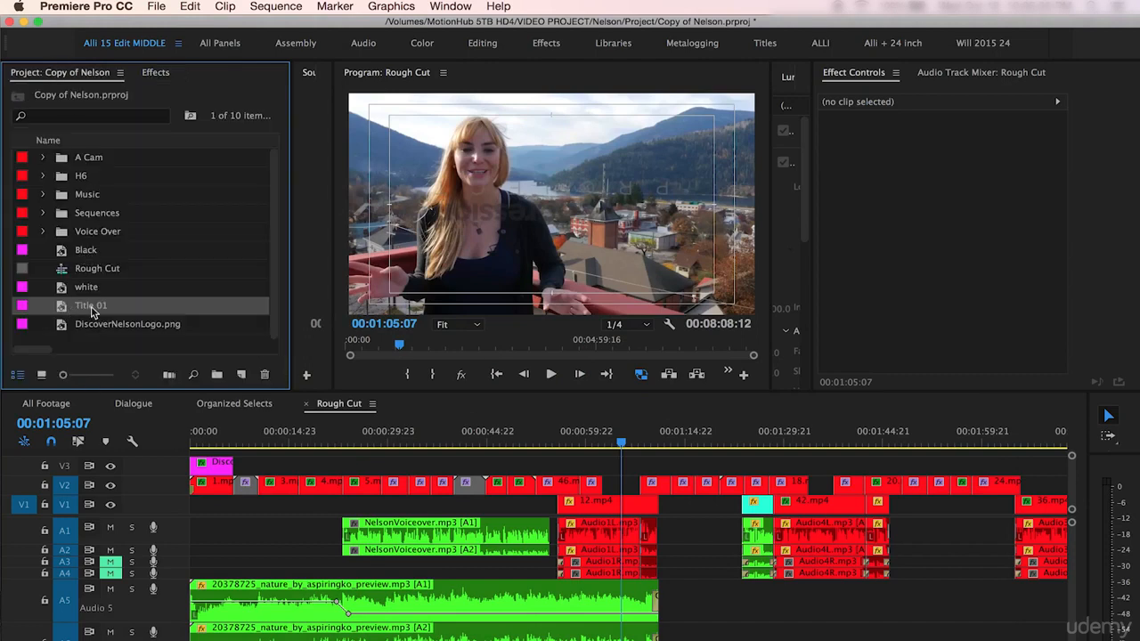
left_click_drag(60, 309, 610, 477)
- With the playhead at 01:02:18, set Title 01's Position to 841, 639
left_click(600, 446)
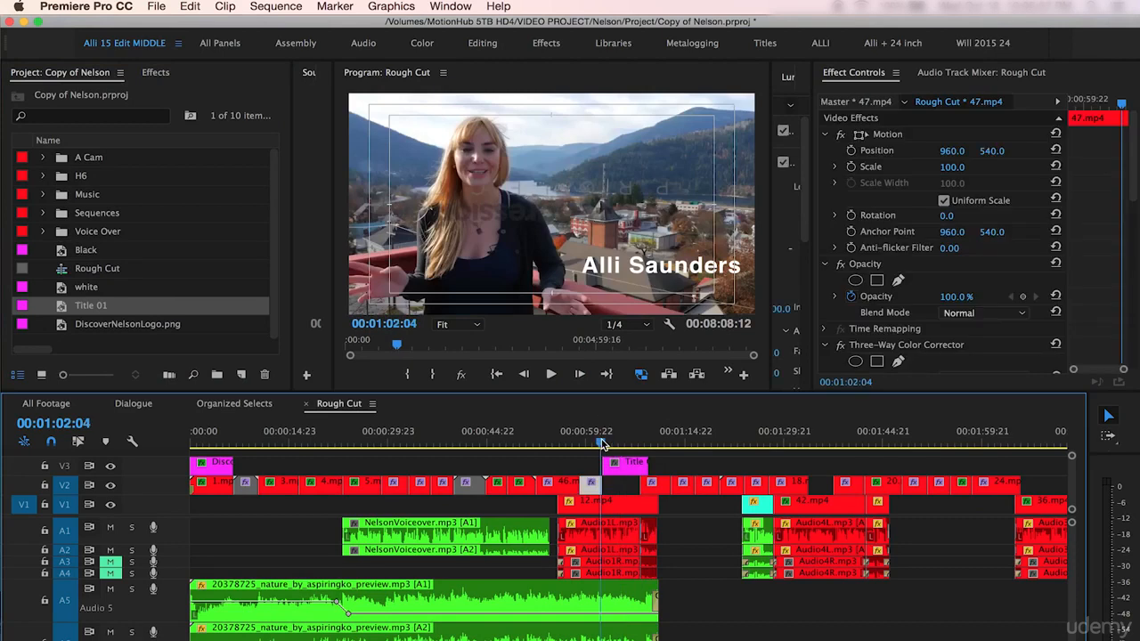
key("=")
key("=")
key("=")
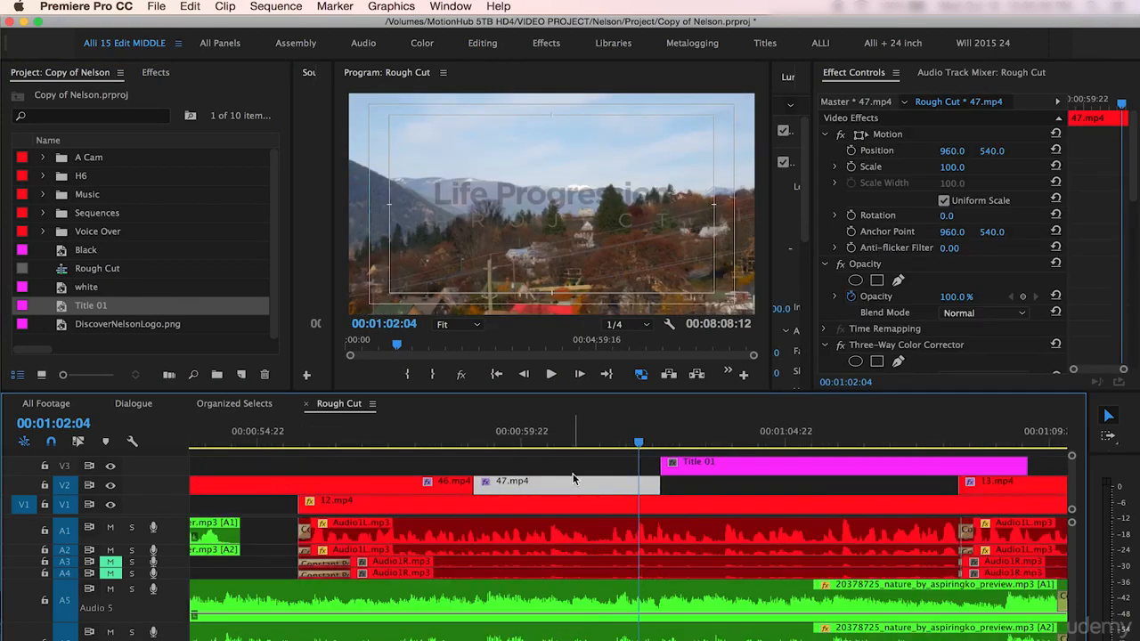
scroll(575, 476, "down", 1)
left_click_drag(543, 441, 631, 442)
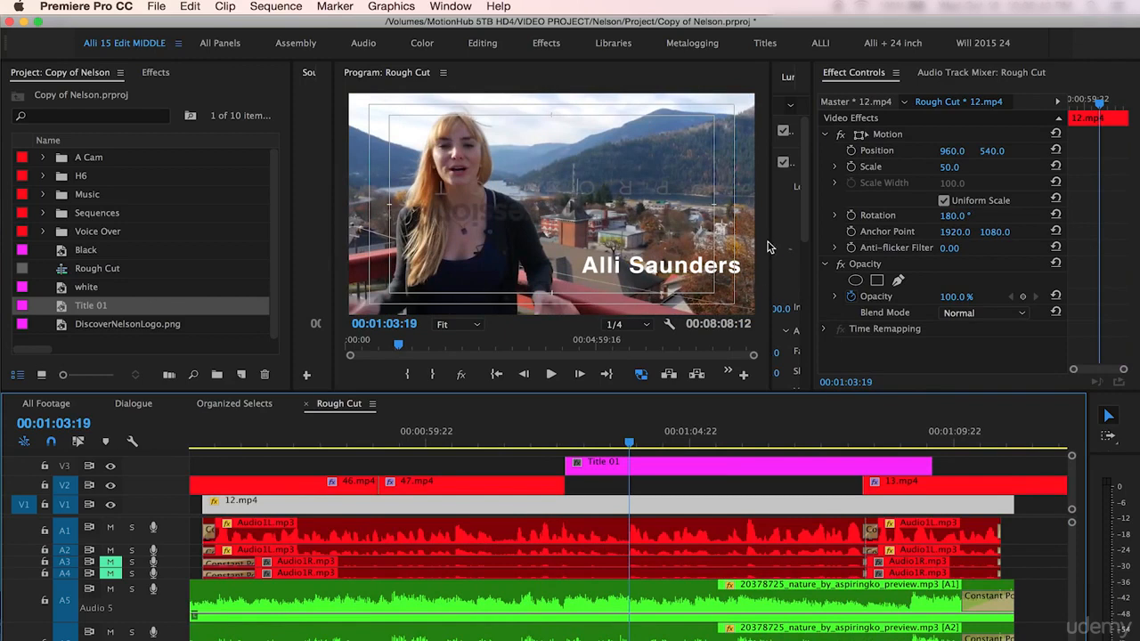
left_click(675, 461)
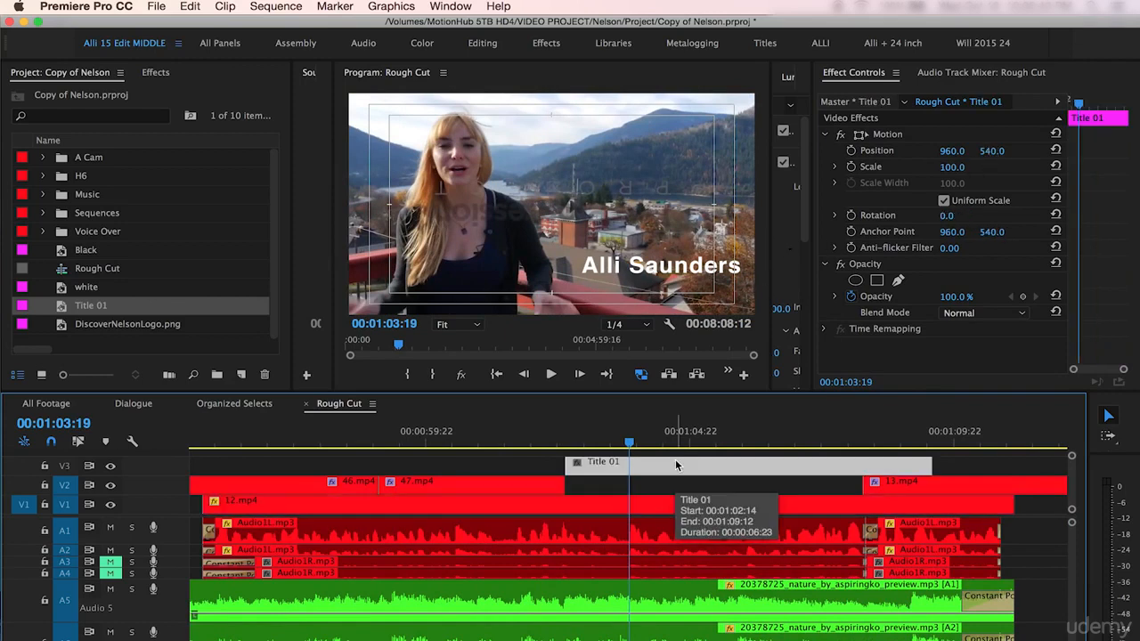
left_click_drag(986, 159, 1075, 158)
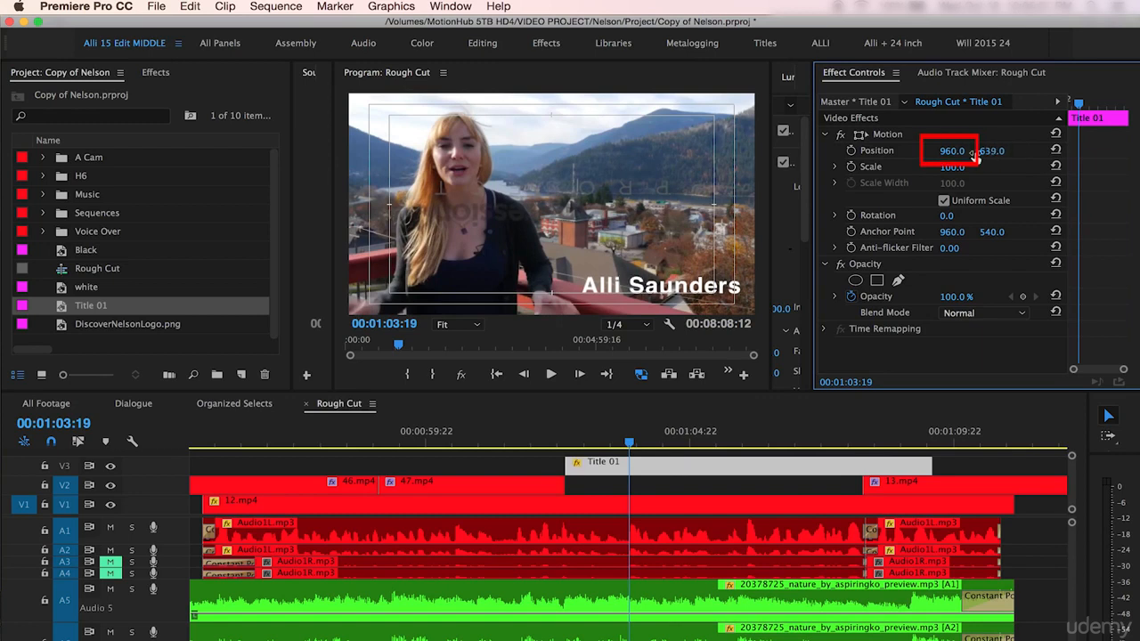
left_click_drag(951, 151, 899, 150)
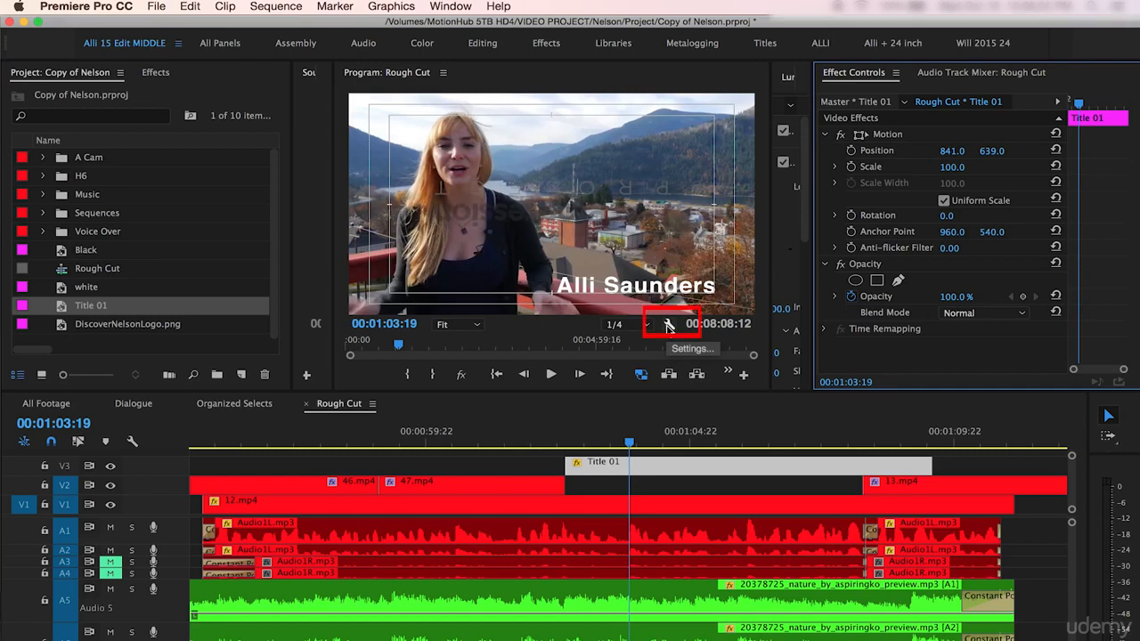
- Turn off Safe Margins in the Program monitor's settings
left_click(669, 328)
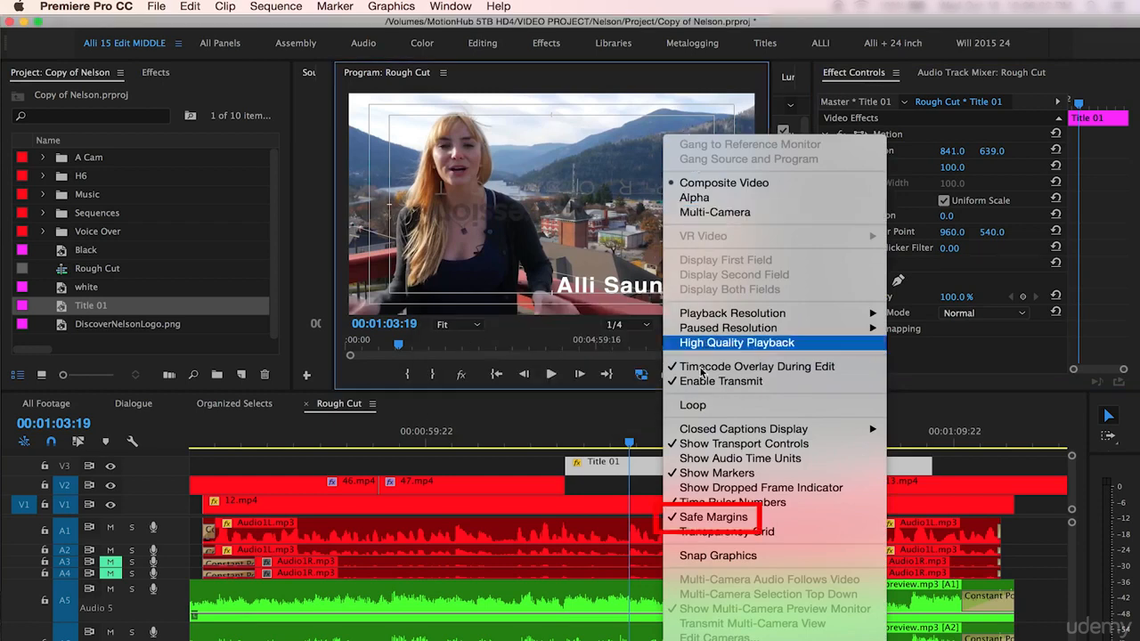
left_click(712, 518)
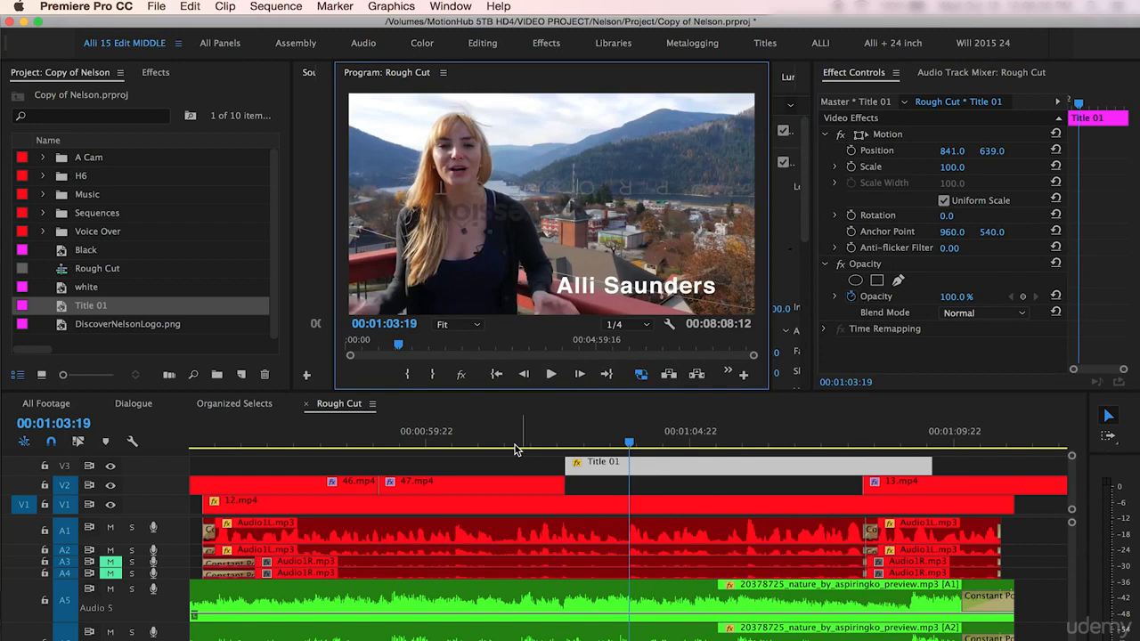
- Trim Title 01's end back to where 13.mp4 starts, then play back the section
left_click_drag(623, 440, 566, 441)
left_click_drag(931, 463, 862, 464)
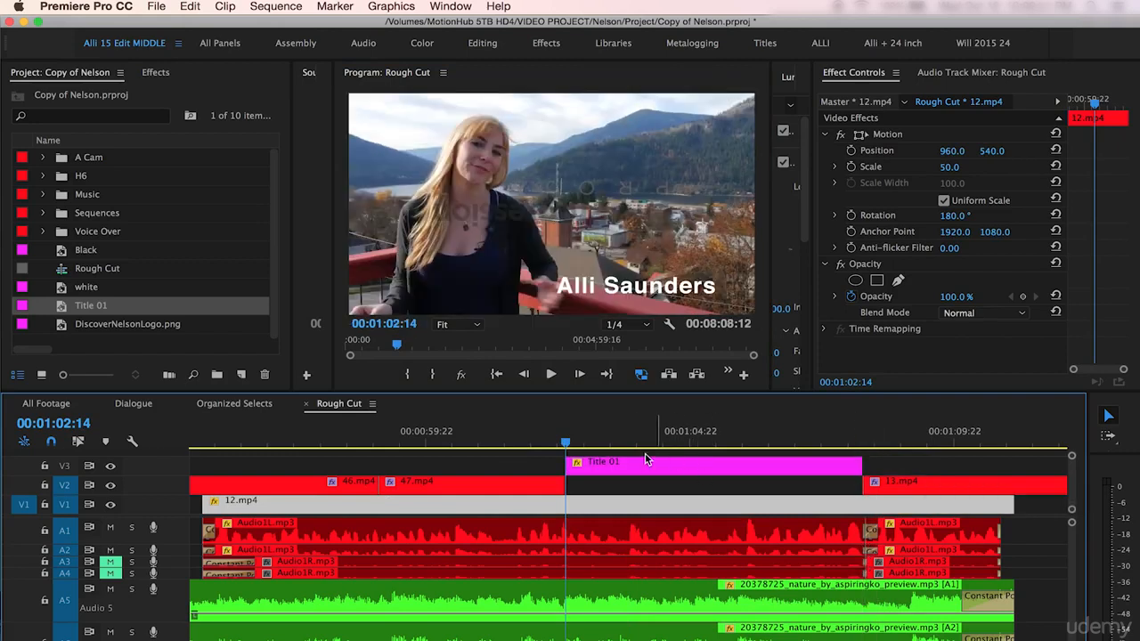
left_click(602, 464)
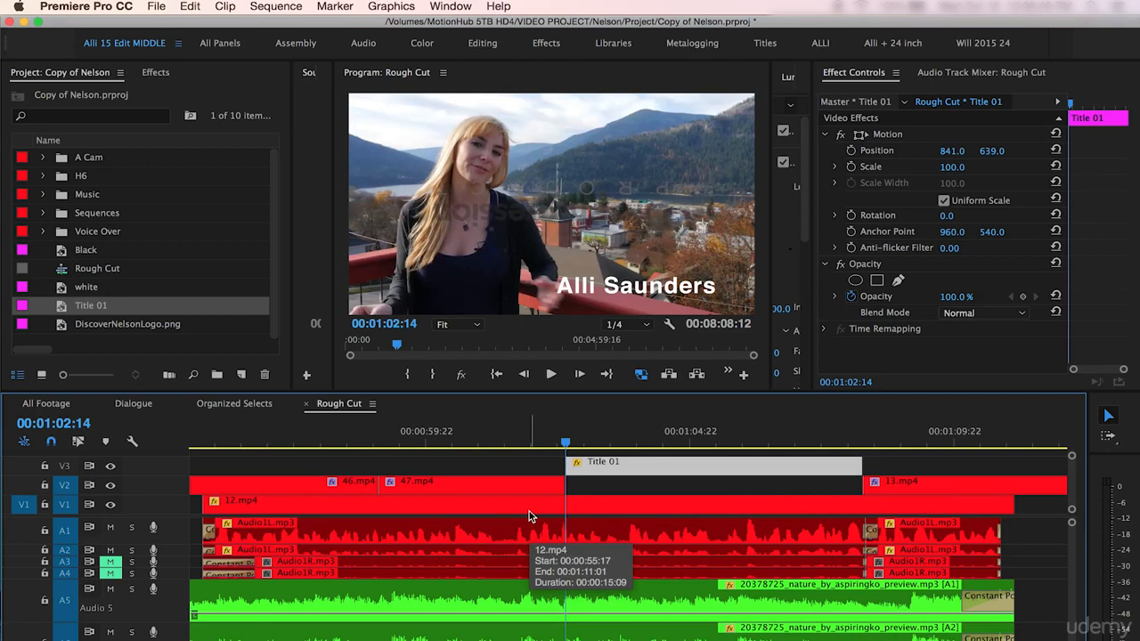
key("space")
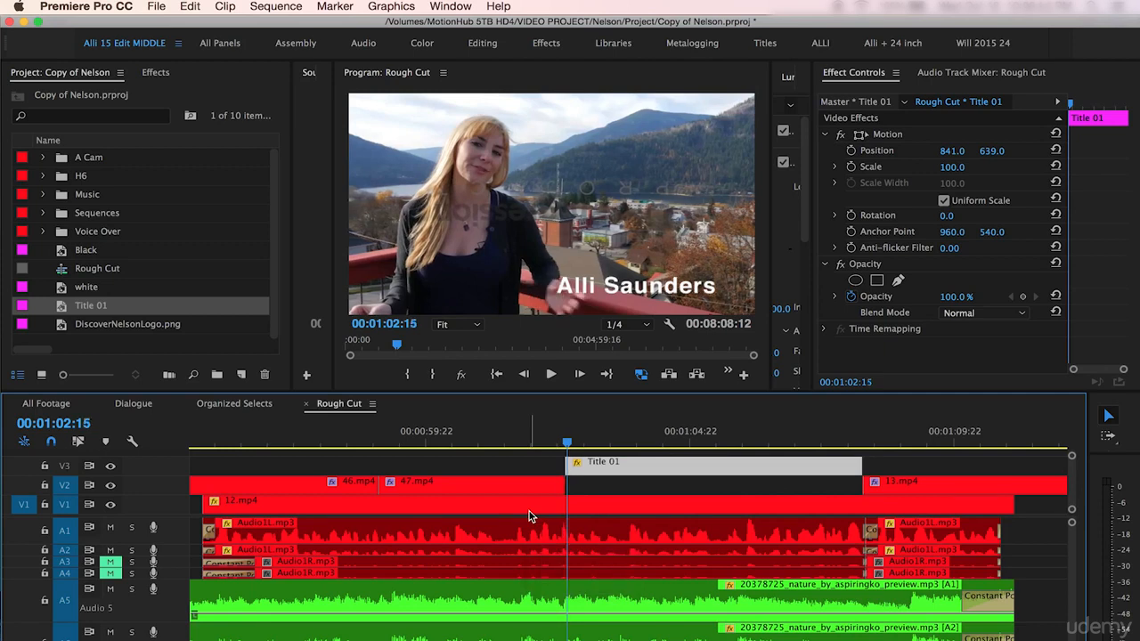
key("Right")
key("Right")
key("Right")
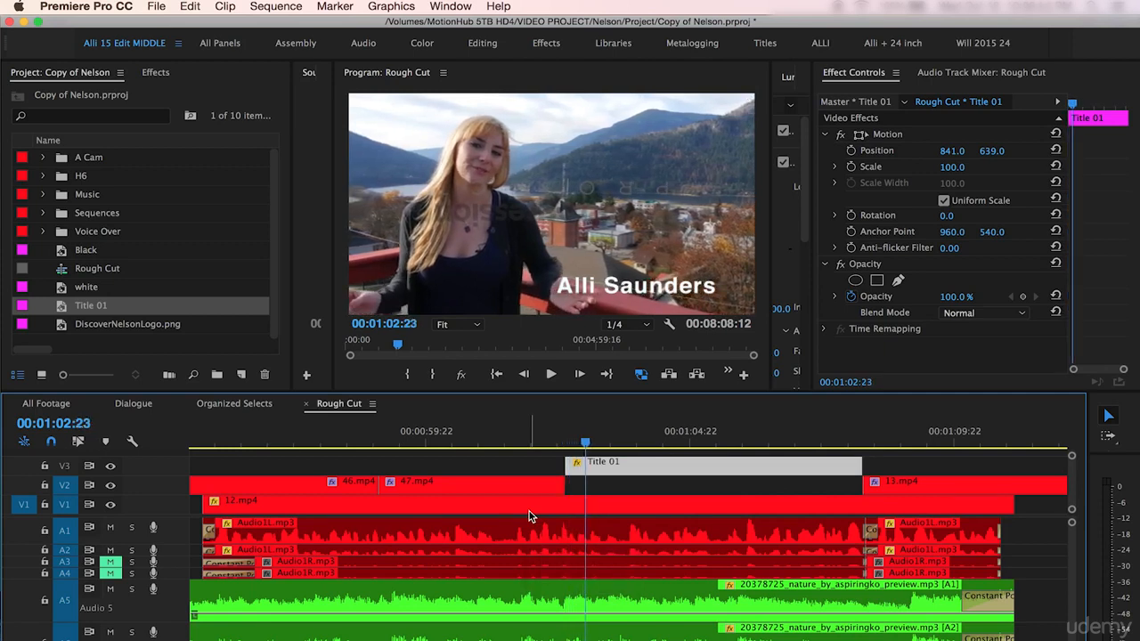
- Keyframe Position at 01:03:00 and an off-screen 1841, 639 keyframe earlier, then preview the slide-in
left_click(849, 151)
left_click(850, 151)
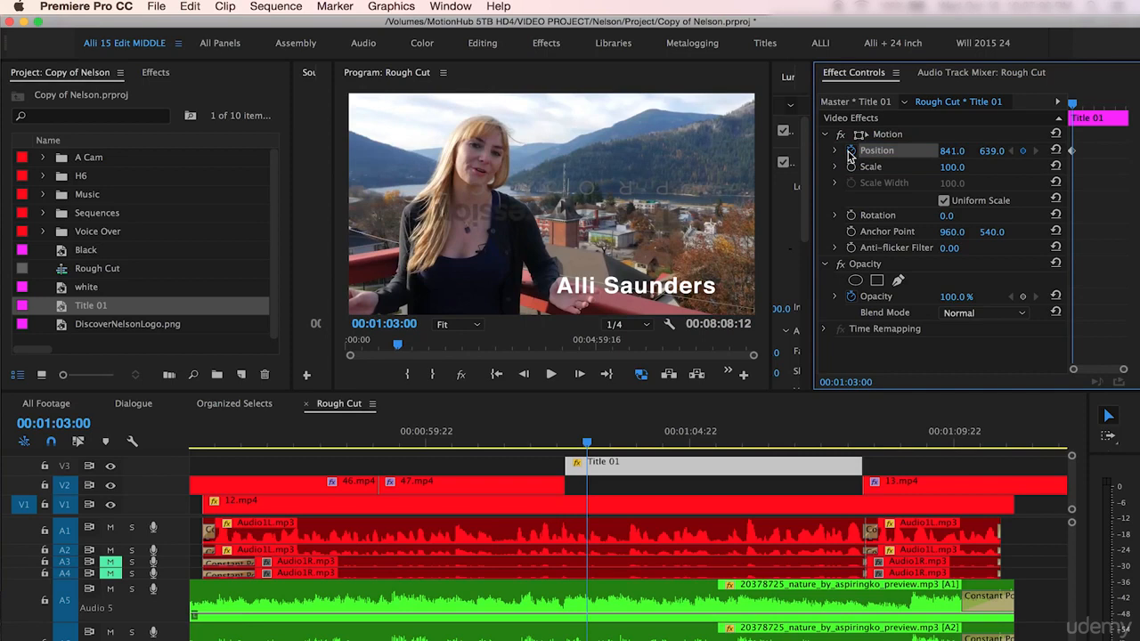
key("Left")
key("Left")
key("Left")
key("Left")
key("Left")
key("Left")
key("Left")
key("Left")
key("Left")
key("Left")
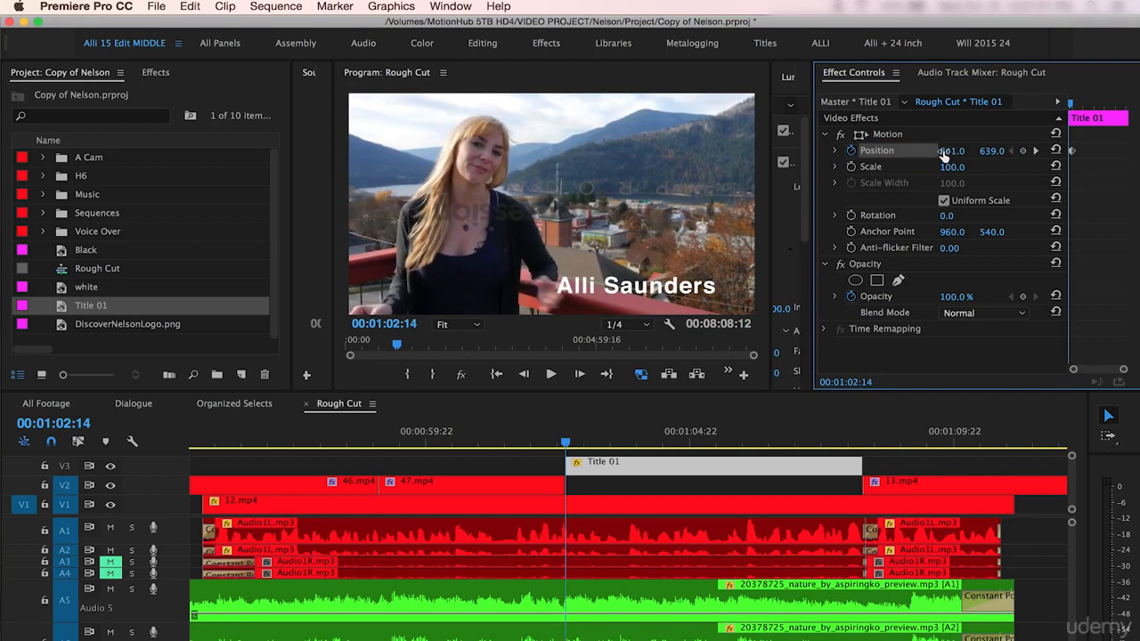
left_click_drag(952, 151, 1139, 150)
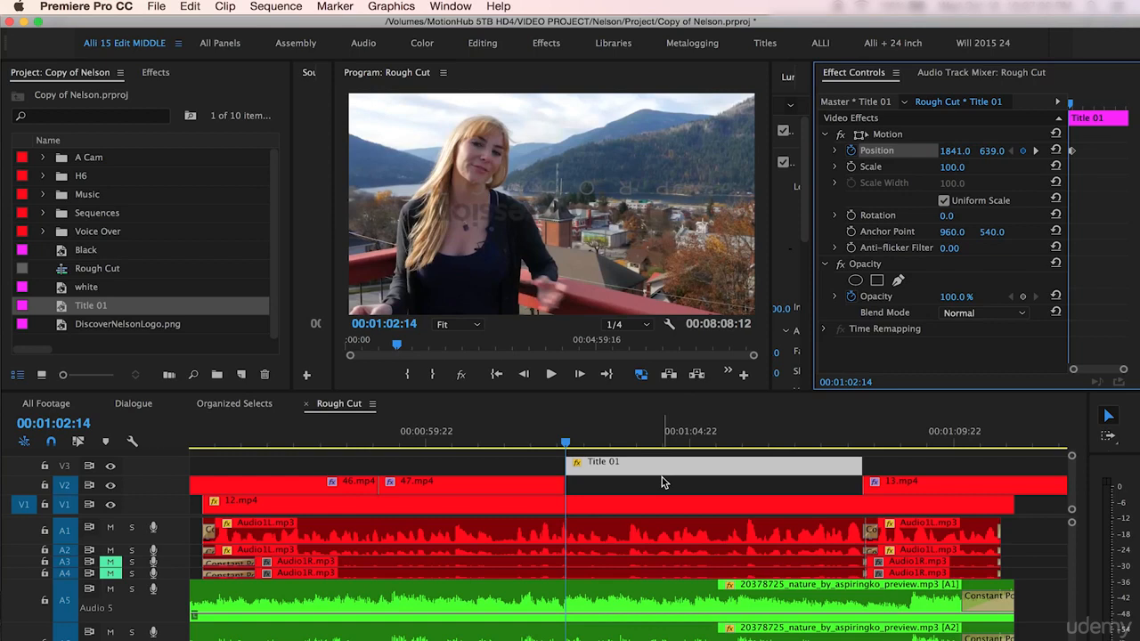
key("space")
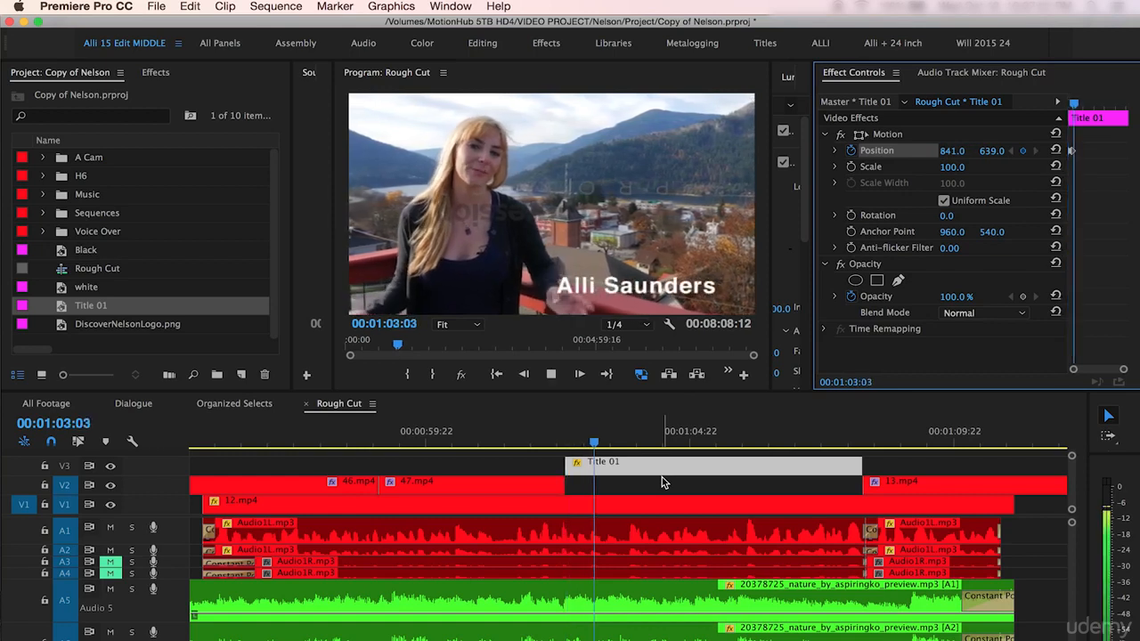
key("space")
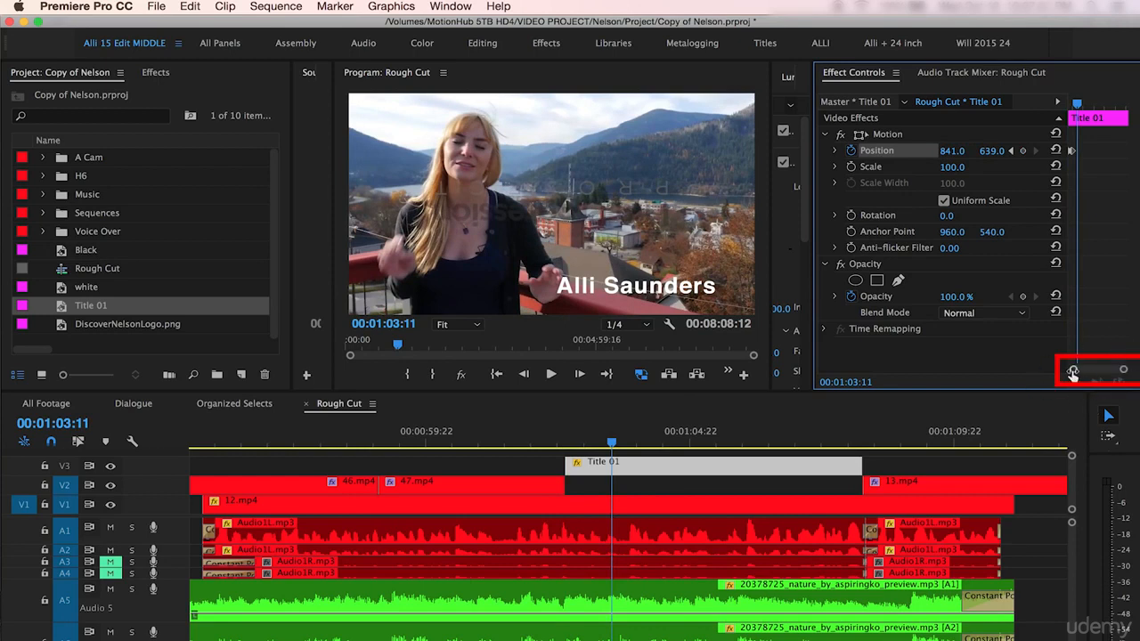
- Give the landing Position keyframe Ease In temporal and Linear spatial interpolation
left_click_drag(1072, 373, 1103, 375)
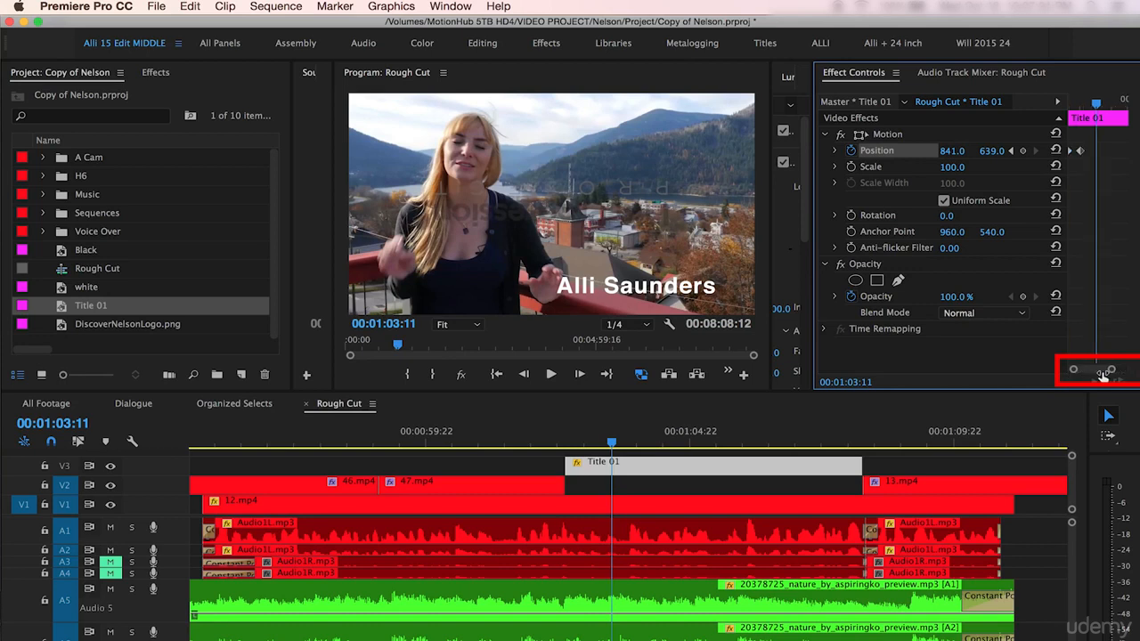
right_click(1083, 154)
mouse_move(974, 284)
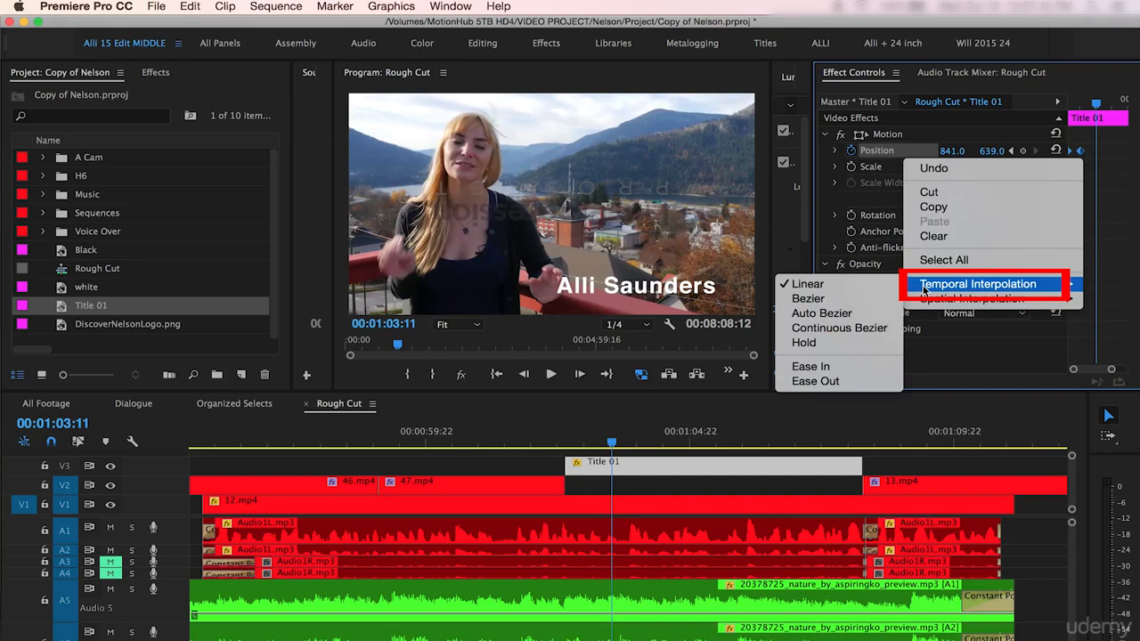
left_click(799, 366)
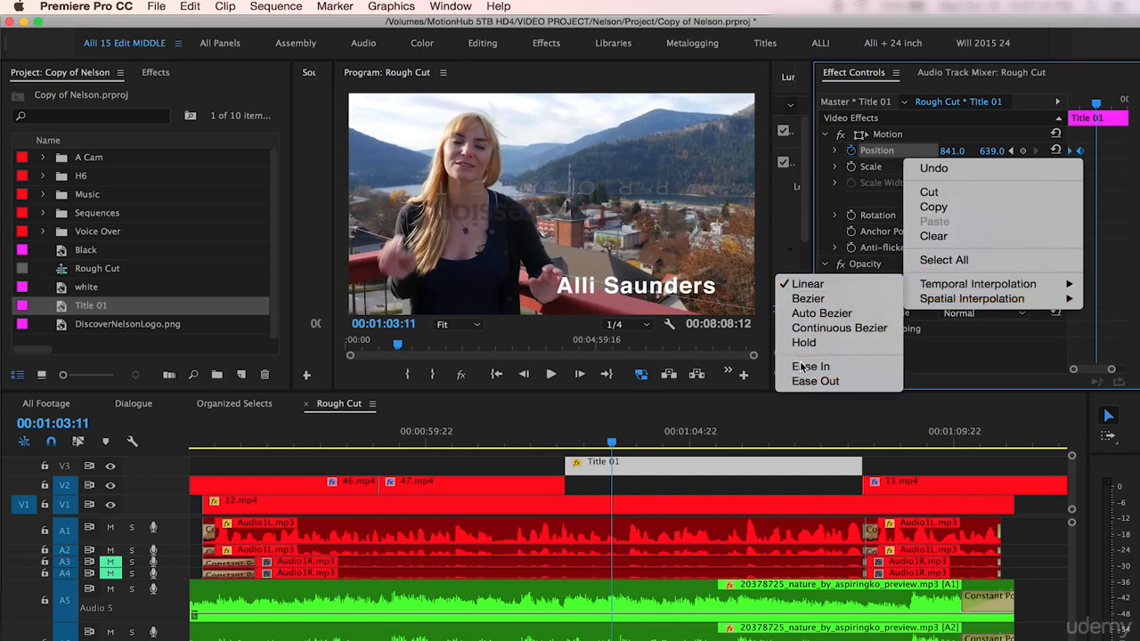
right_click(1081, 153)
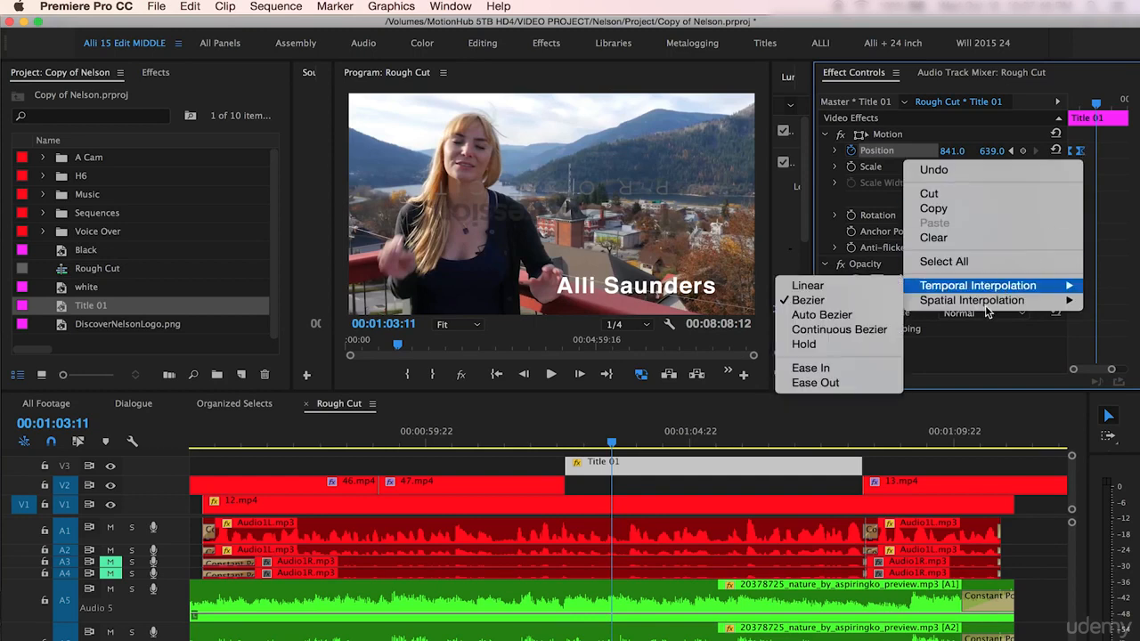
mouse_move(987, 306)
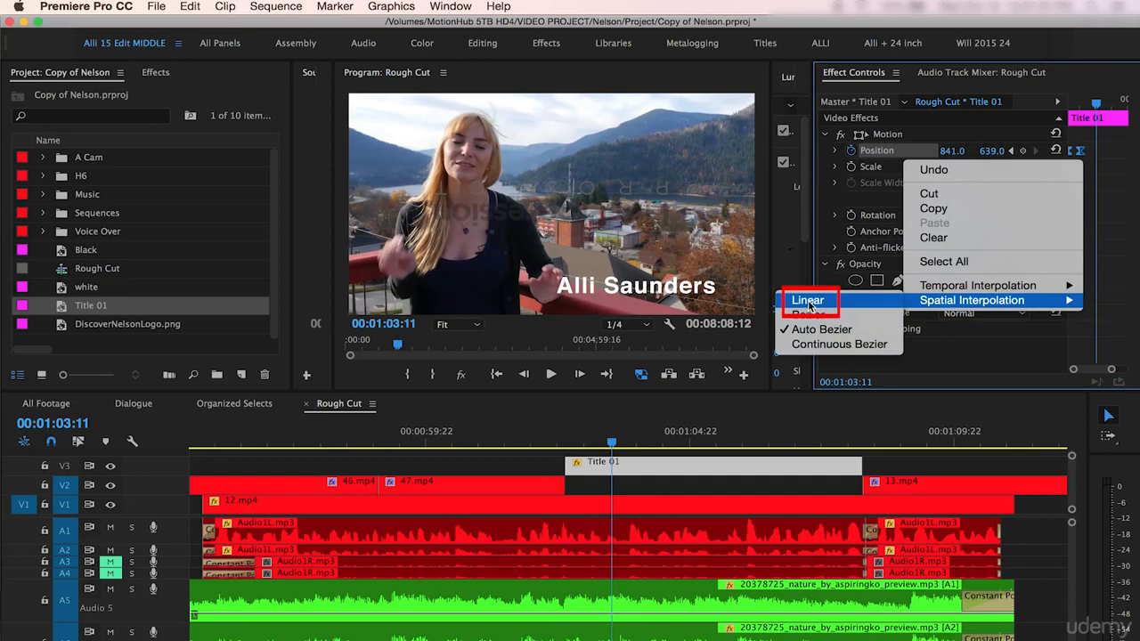
left_click(808, 300)
left_click(563, 438)
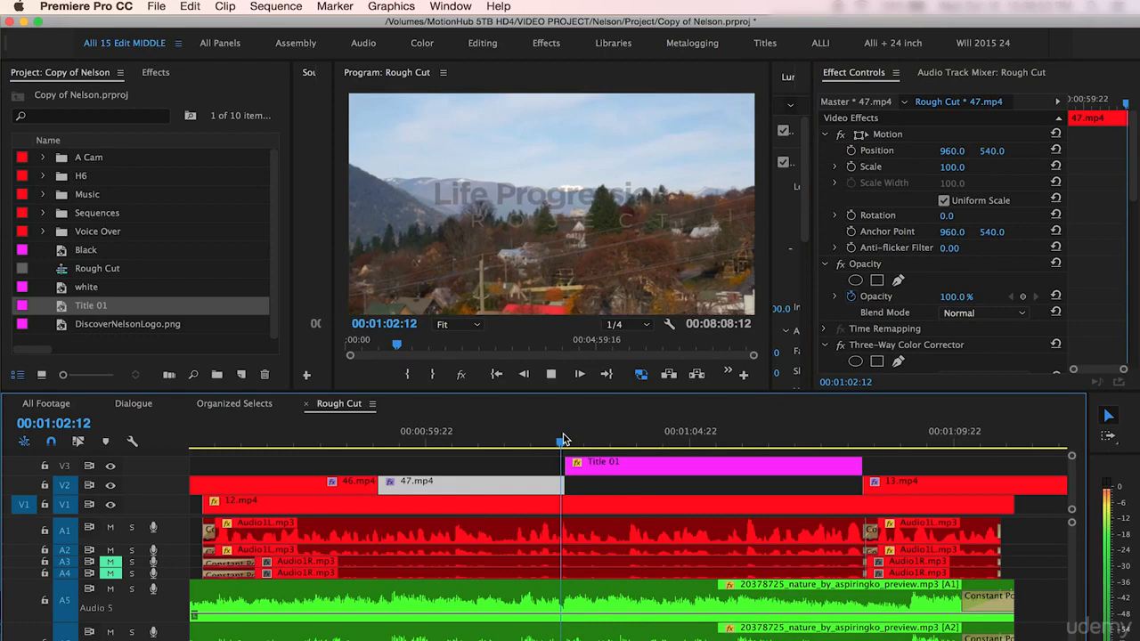
- Play back the title's slide-in and stop near the end of Title 01
key("space")
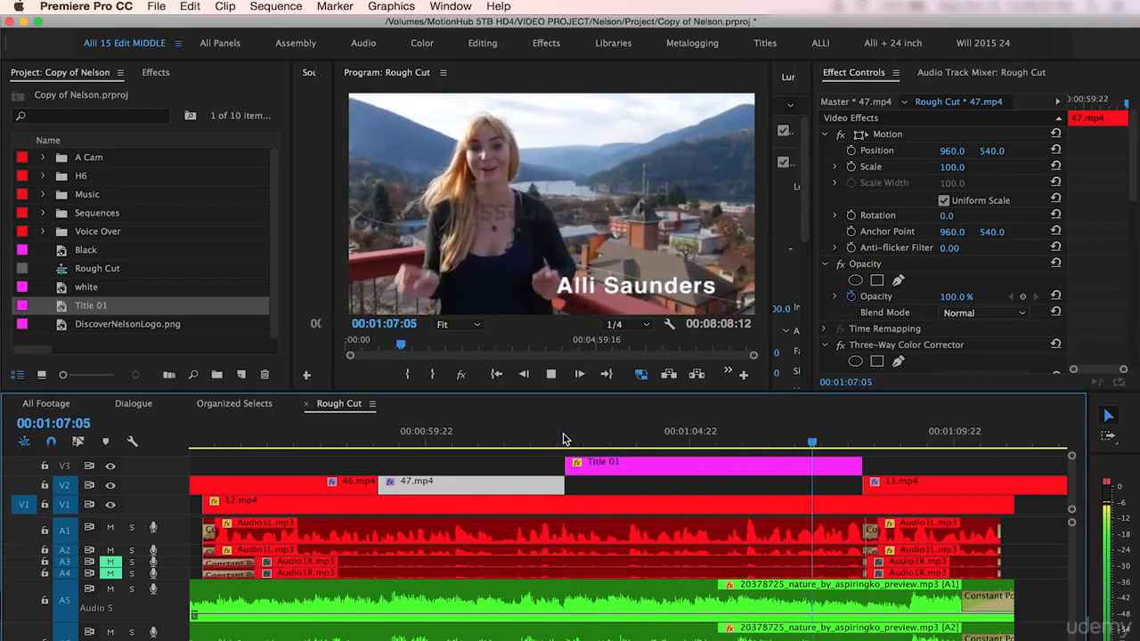
left_click(835, 500)
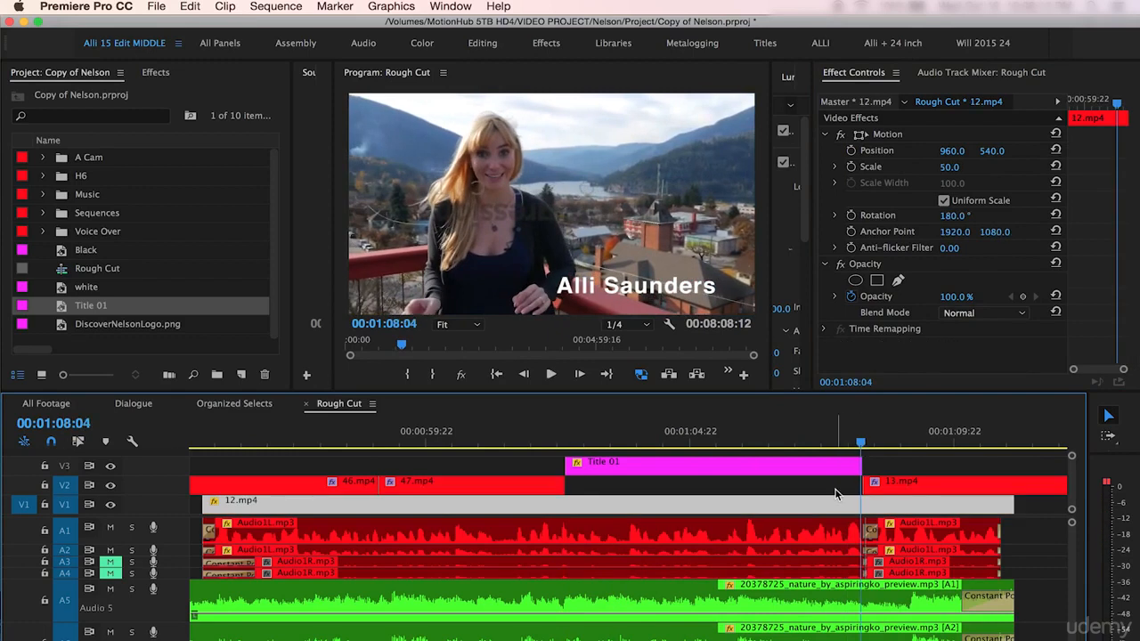
key("Right")
left_click(841, 462)
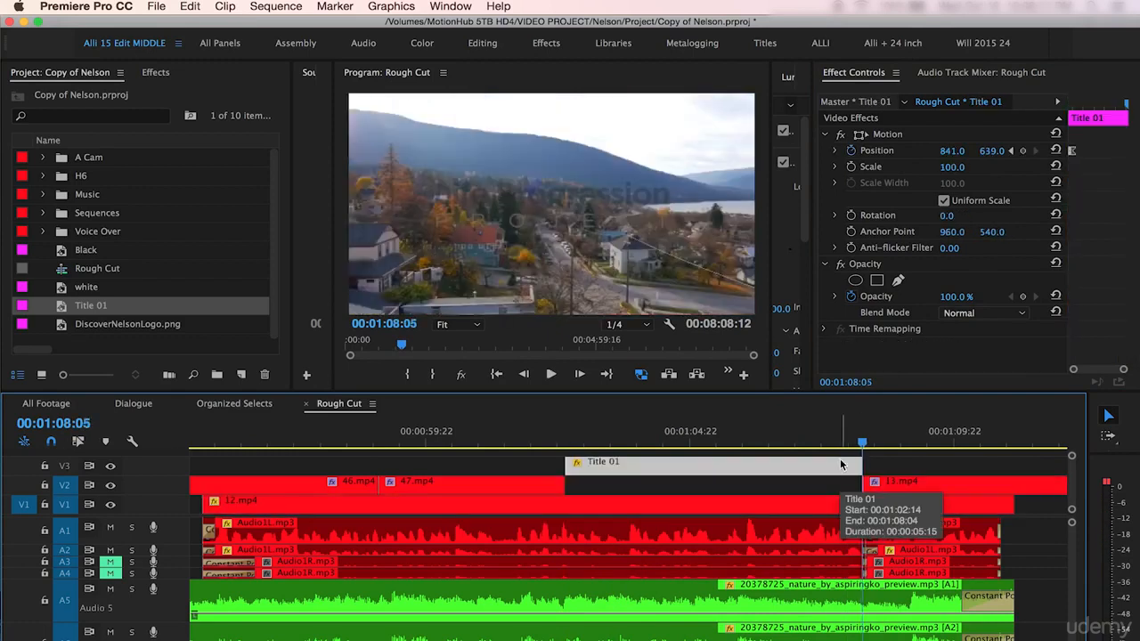
- Cue the playhead to 00:01:07:19 with Title 01's effect settings showing
left_click(581, 476)
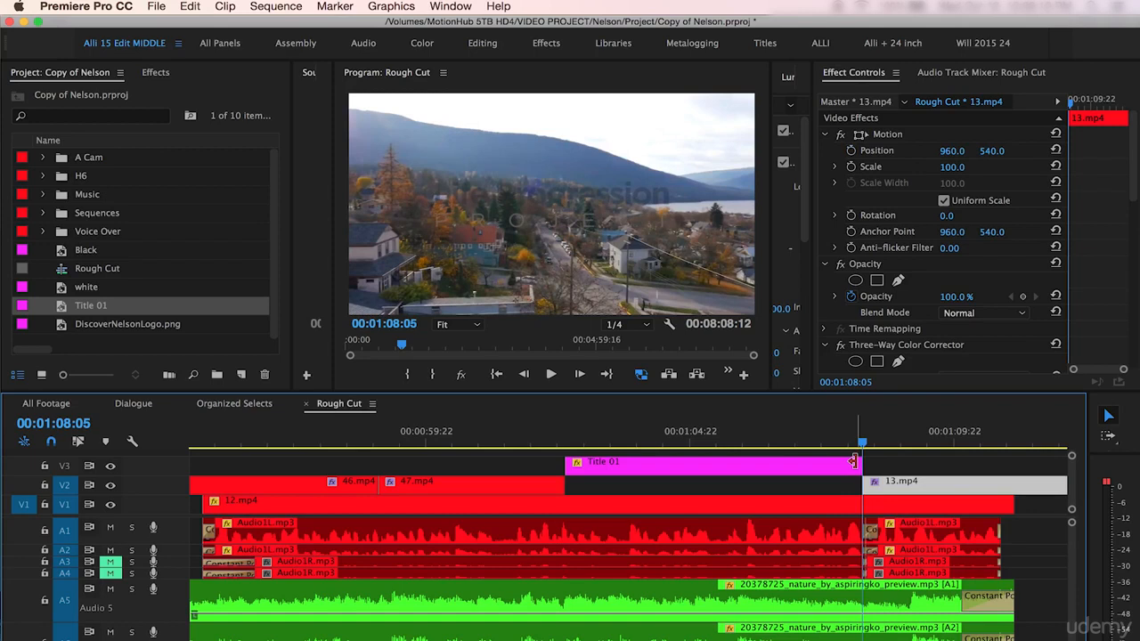
key("Left")
key("Left")
key("Left")
key("Left")
key("Left")
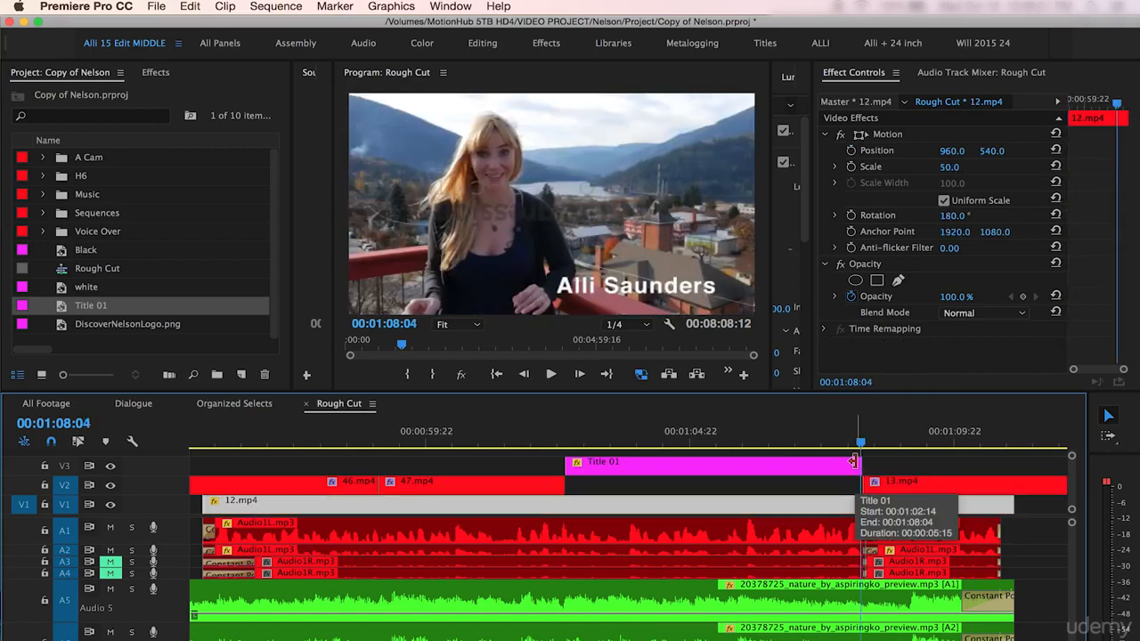
key("Left")
key("Left")
key("Left")
key("Left")
key("Left")
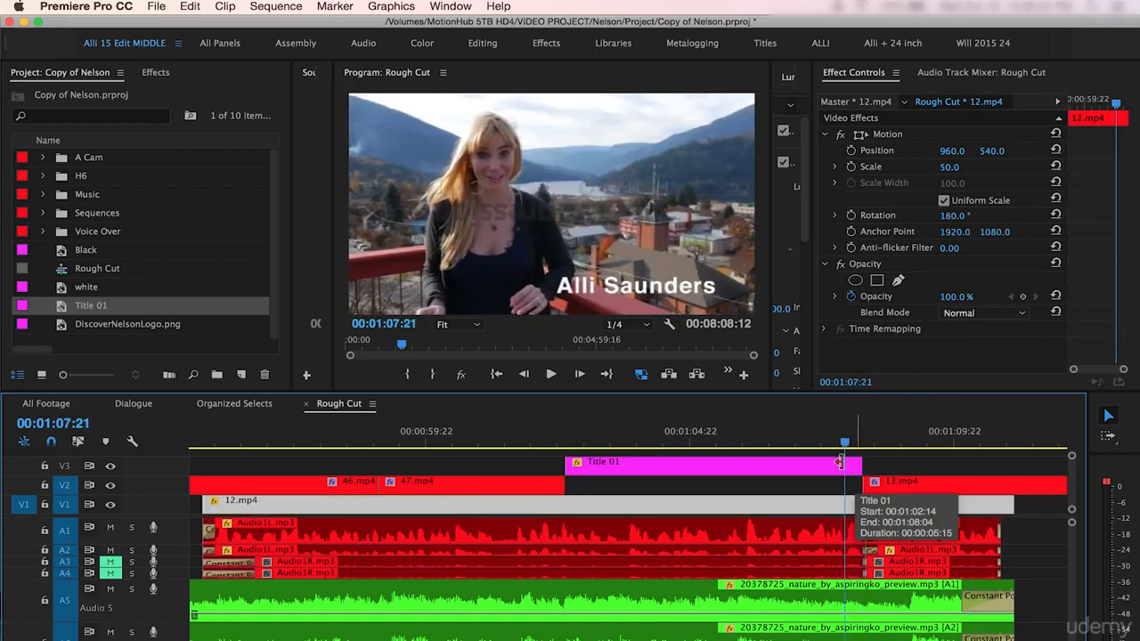
left_click(814, 471)
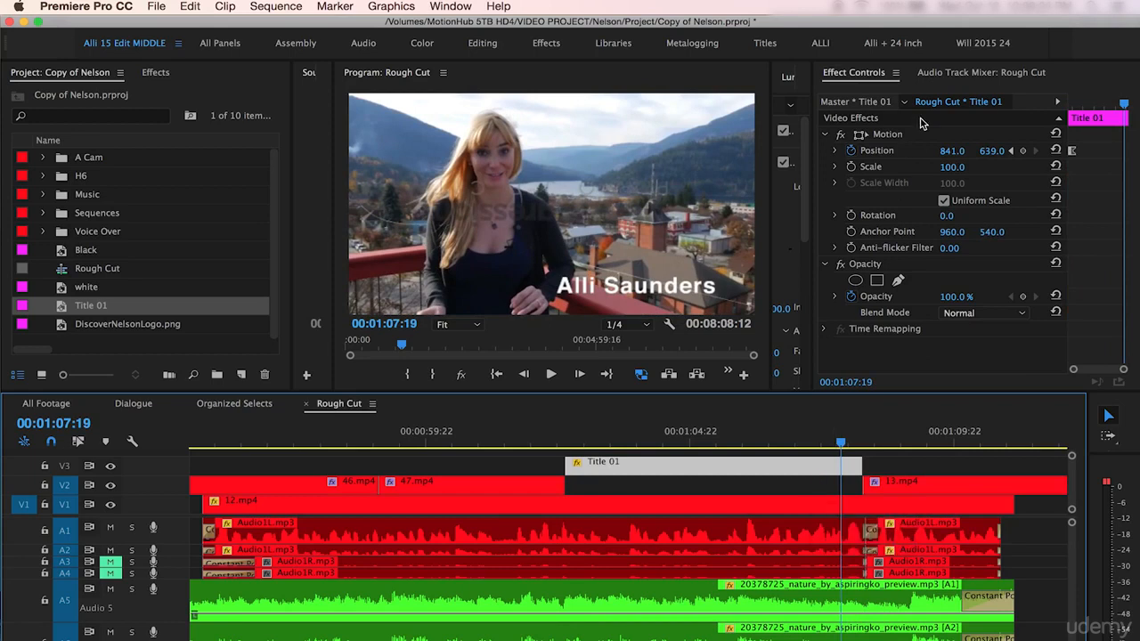
- Keyframe Position at 00:01:07:19, then set X to 1923 at 00:01:08:04
left_click(1023, 151)
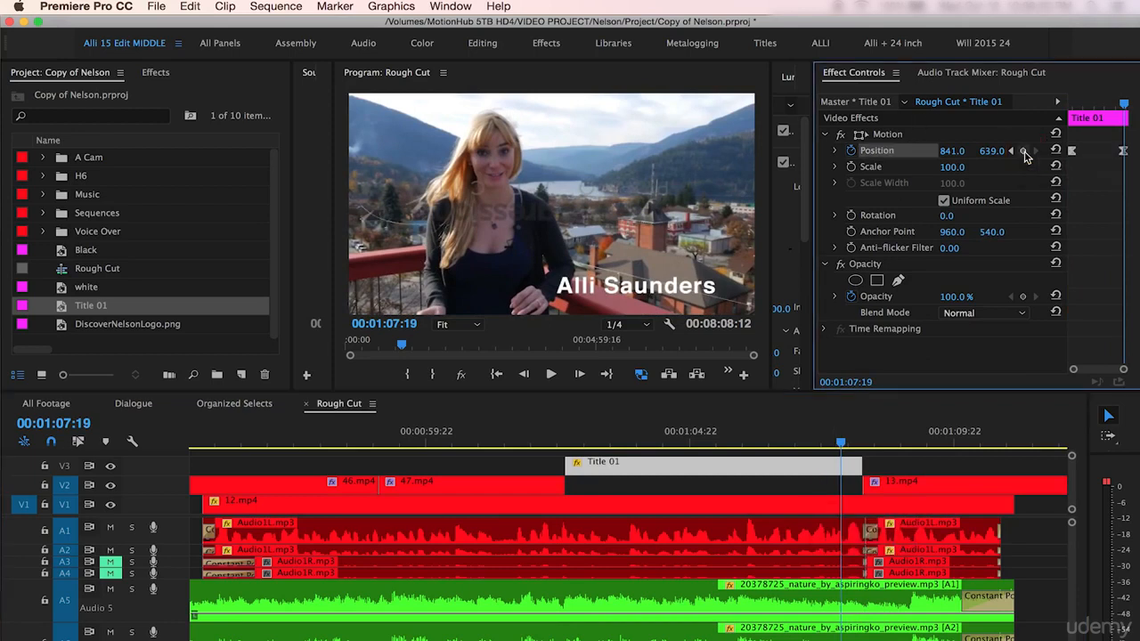
key("Right")
key("Right")
key("Right")
key("Right")
key("Right")
key("Right")
key("Right")
key("Right")
key("Right")
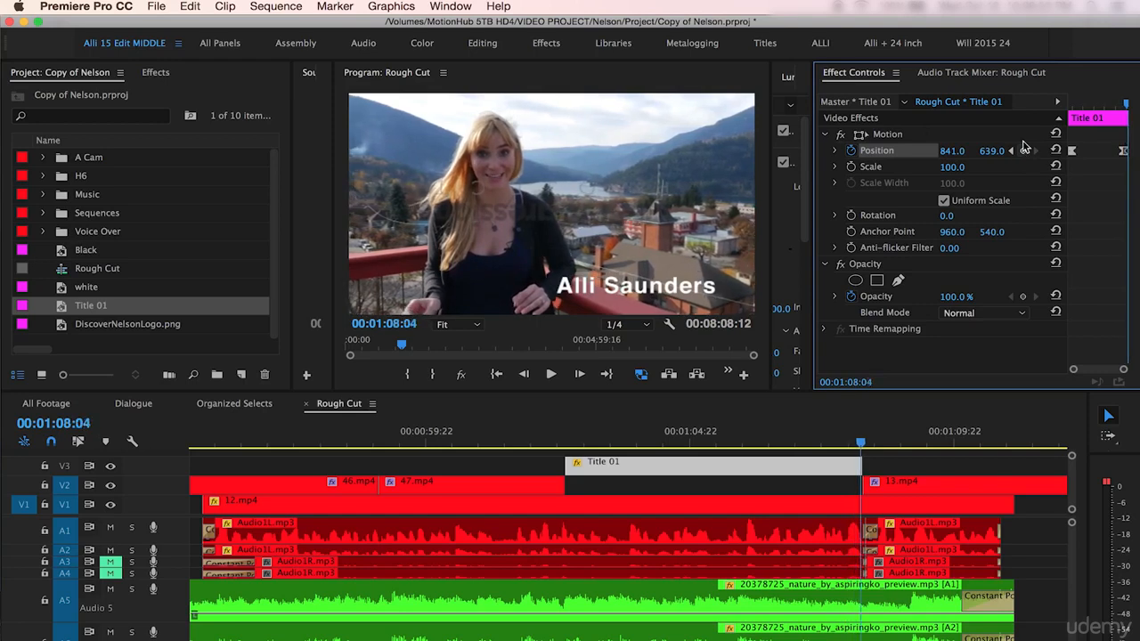
left_click_drag(952, 151, 957, 151)
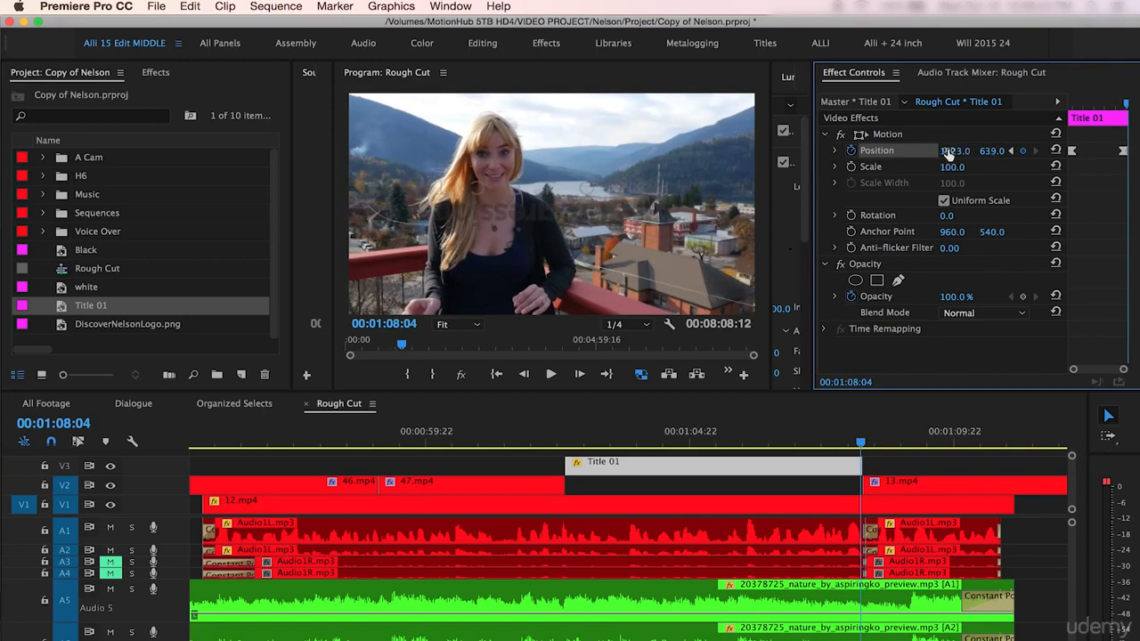
- Play the slide-out from 00:01:06:23, show the whole sequence, and return to 00:01:04:19
left_click(573, 434)
left_click_drag(784, 433, 799, 433)
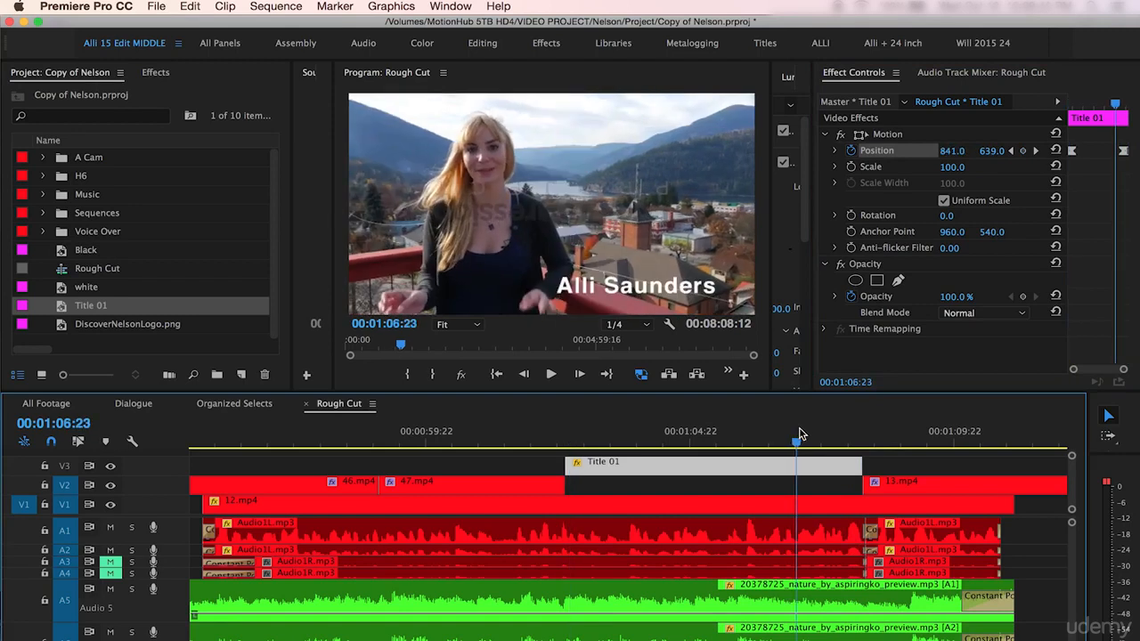
key("space")
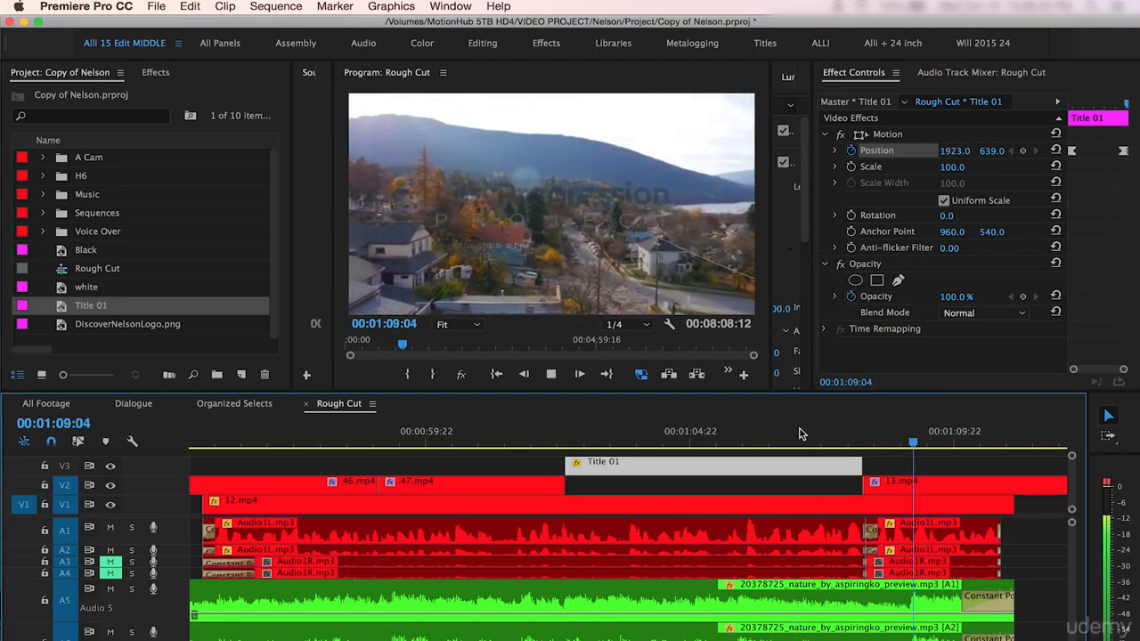
key("backslash")
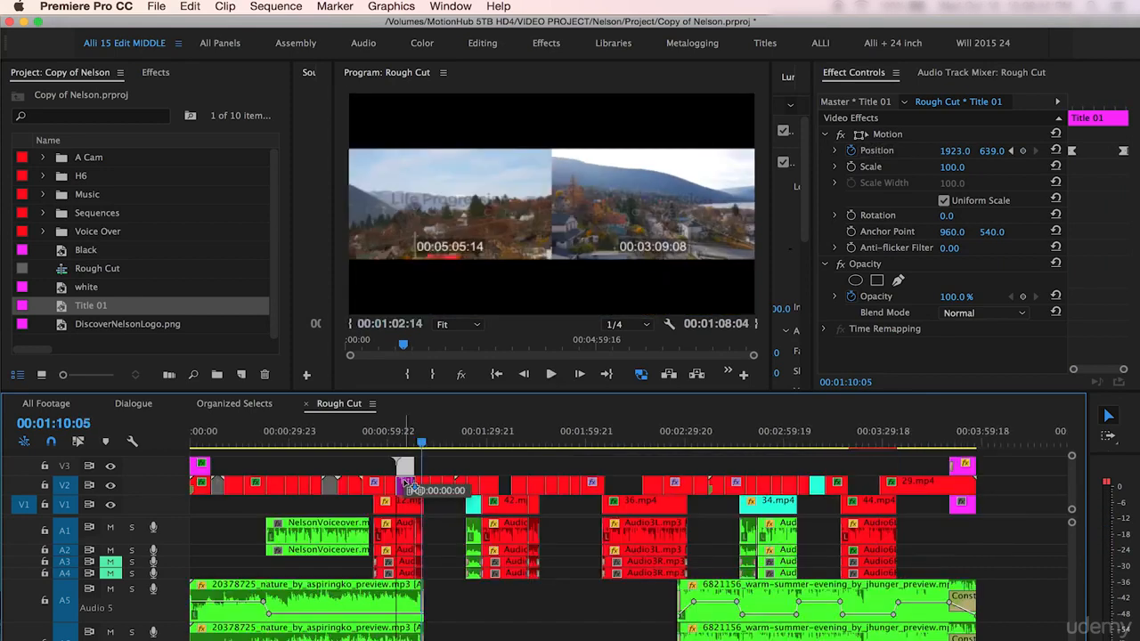
key("space")
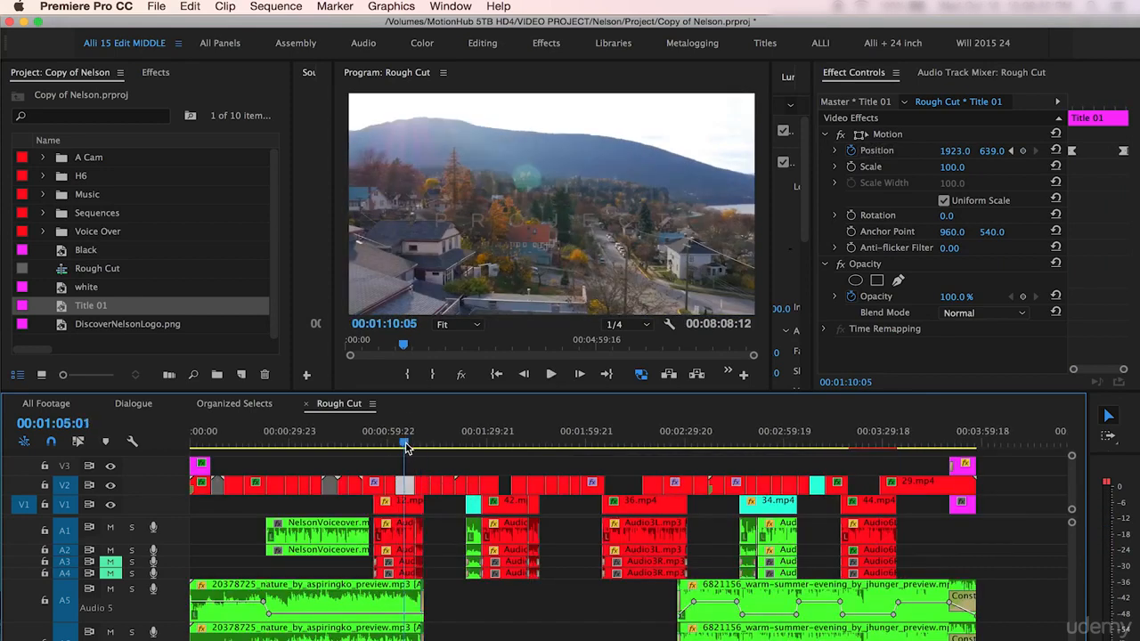
left_click(406, 443)
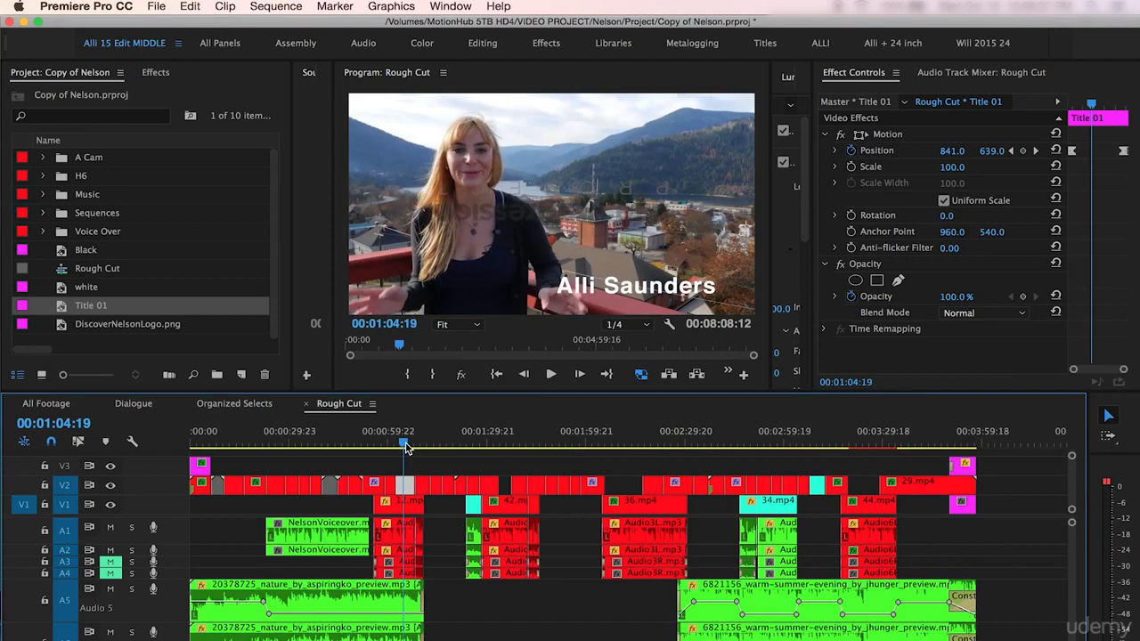